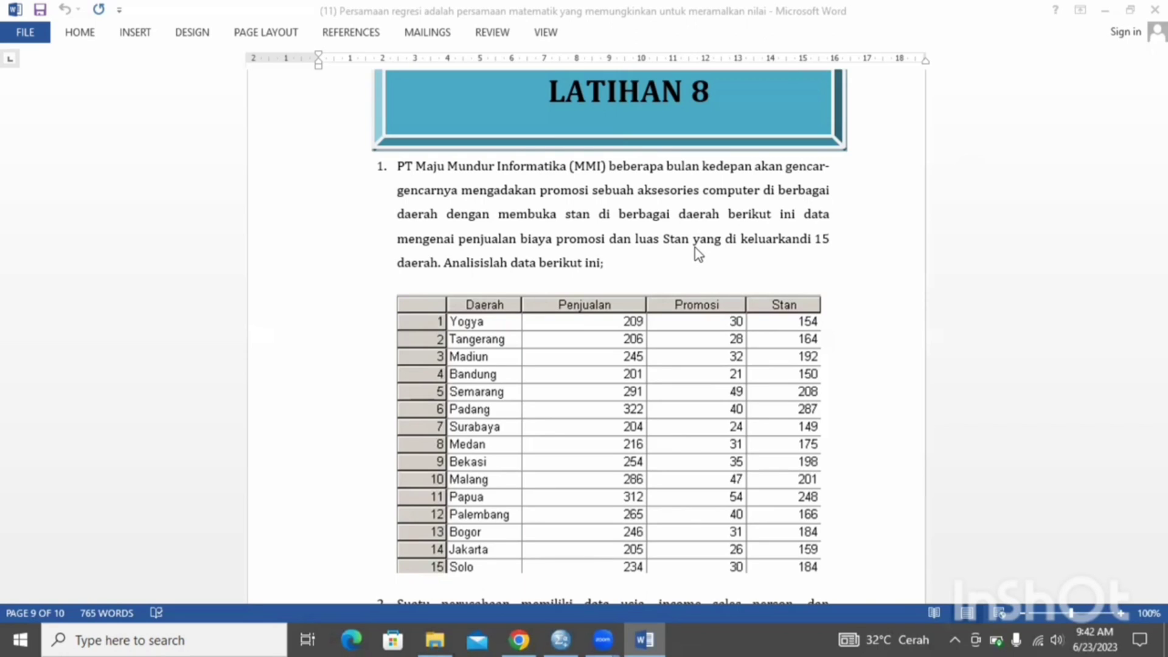
Switch to SPSS, set the daerah variable's type to String and penjualan's decimals to 0, and return to the data sheet.
click(561, 639)
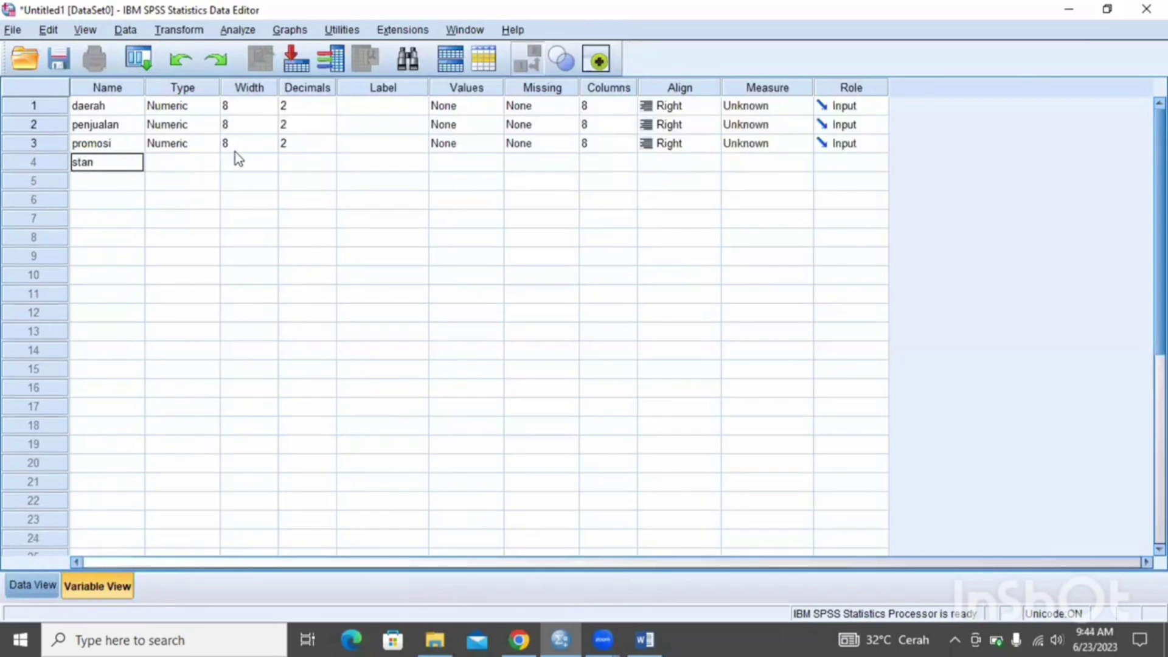
click(211, 105)
click(395, 339)
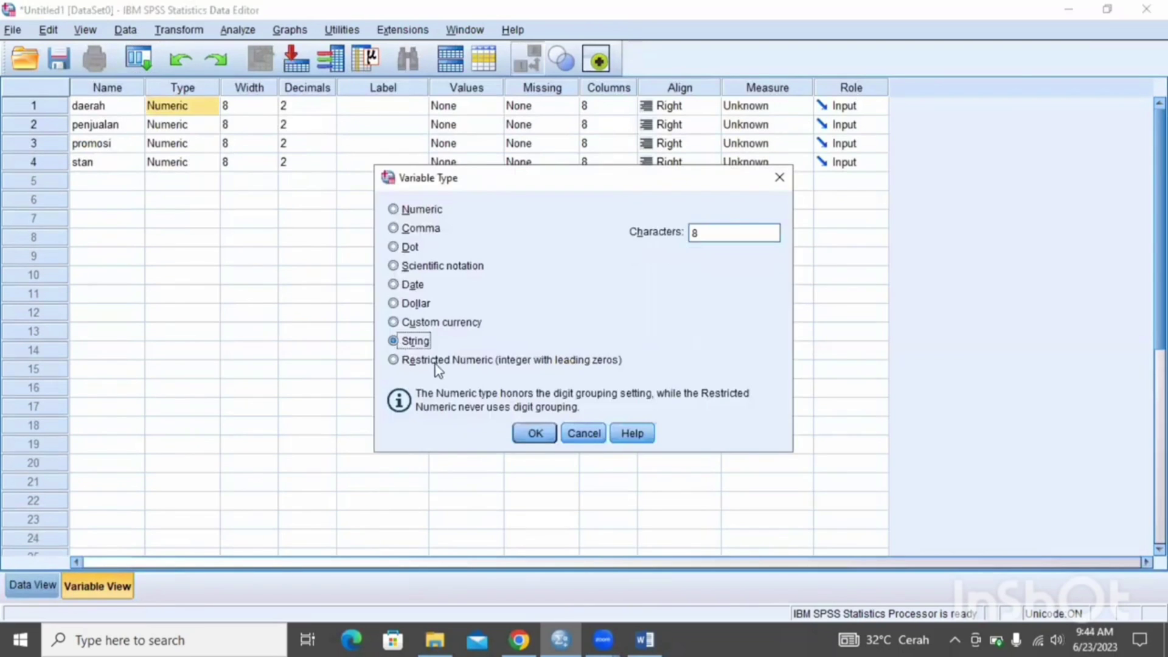
click(529, 433)
click(303, 124)
text(0)
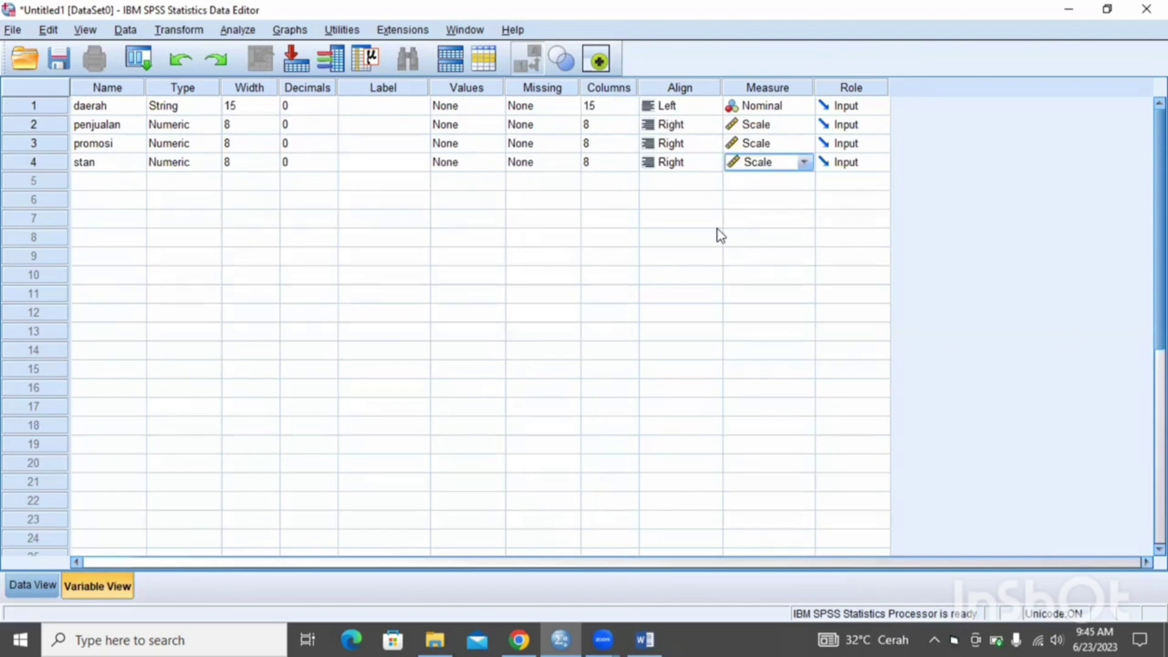
click(29, 587)
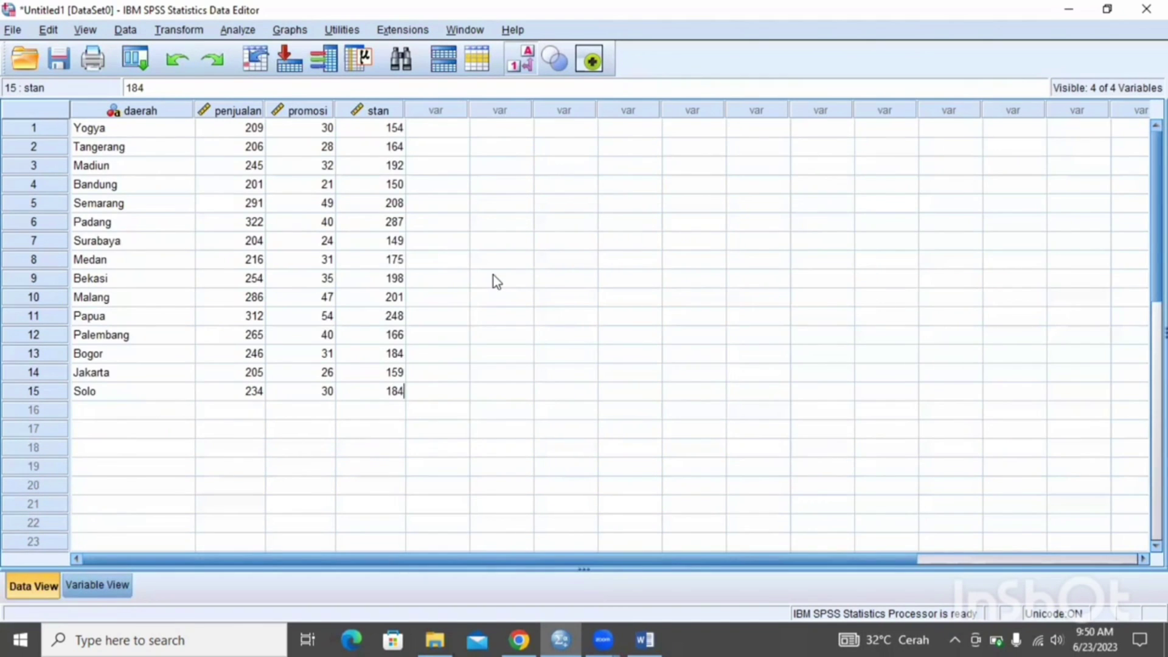
Start a Linear Regression analysis with penjualan as the dependent variable.
click(242, 34)
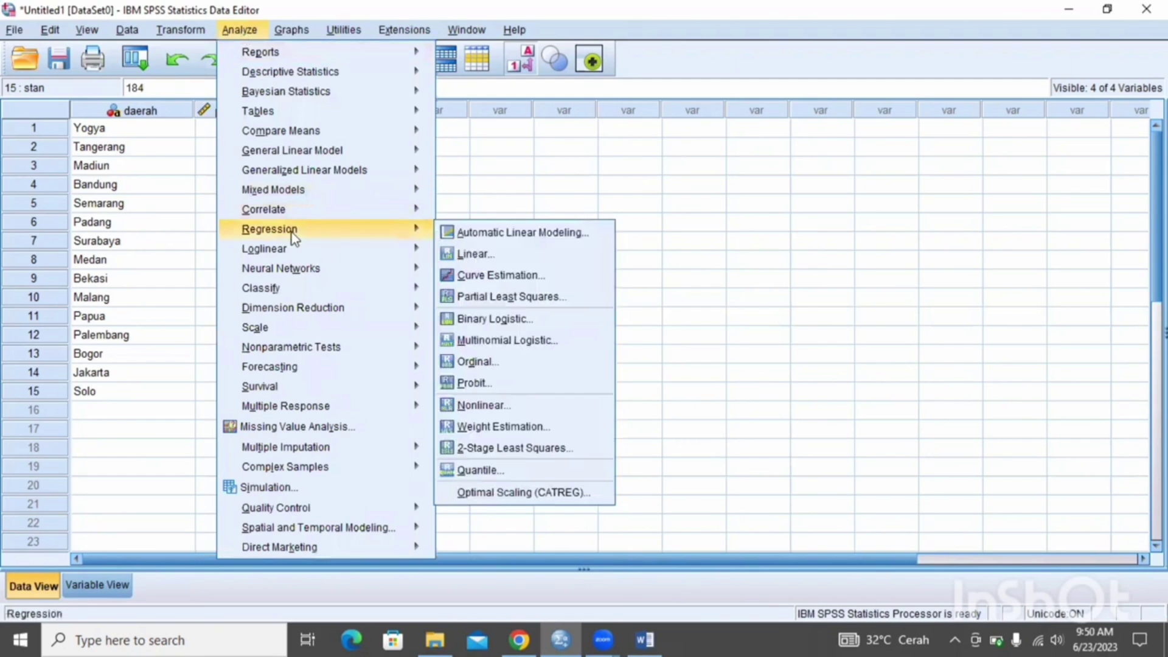
mouse_move(378, 248)
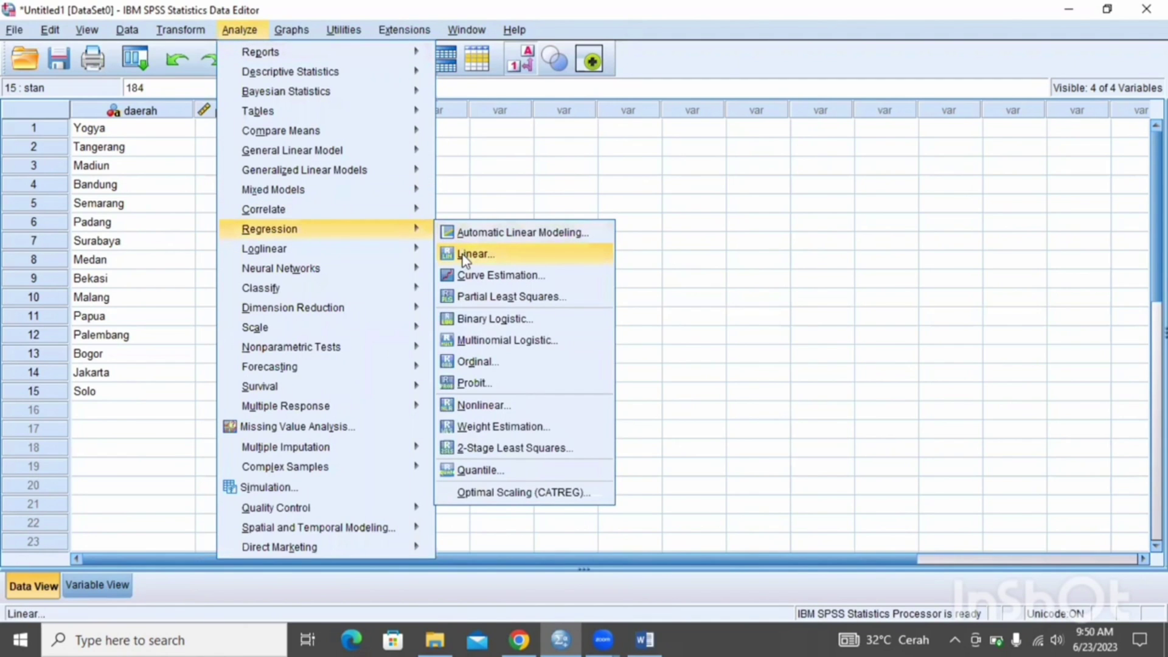
click(466, 259)
click(430, 200)
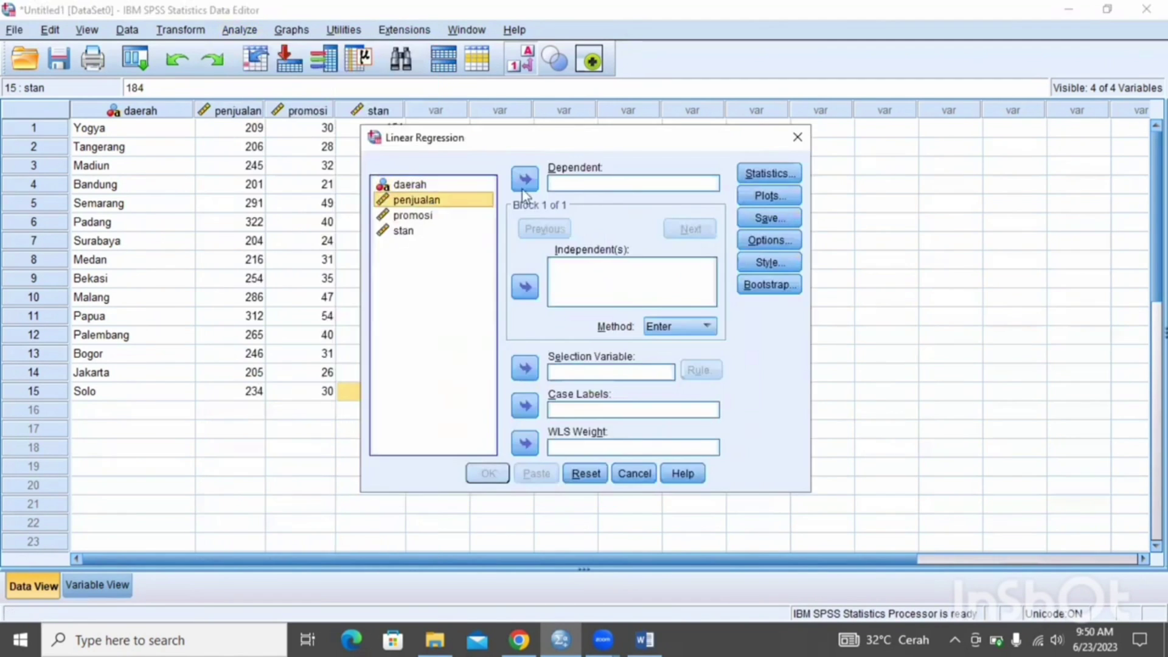
click(529, 183)
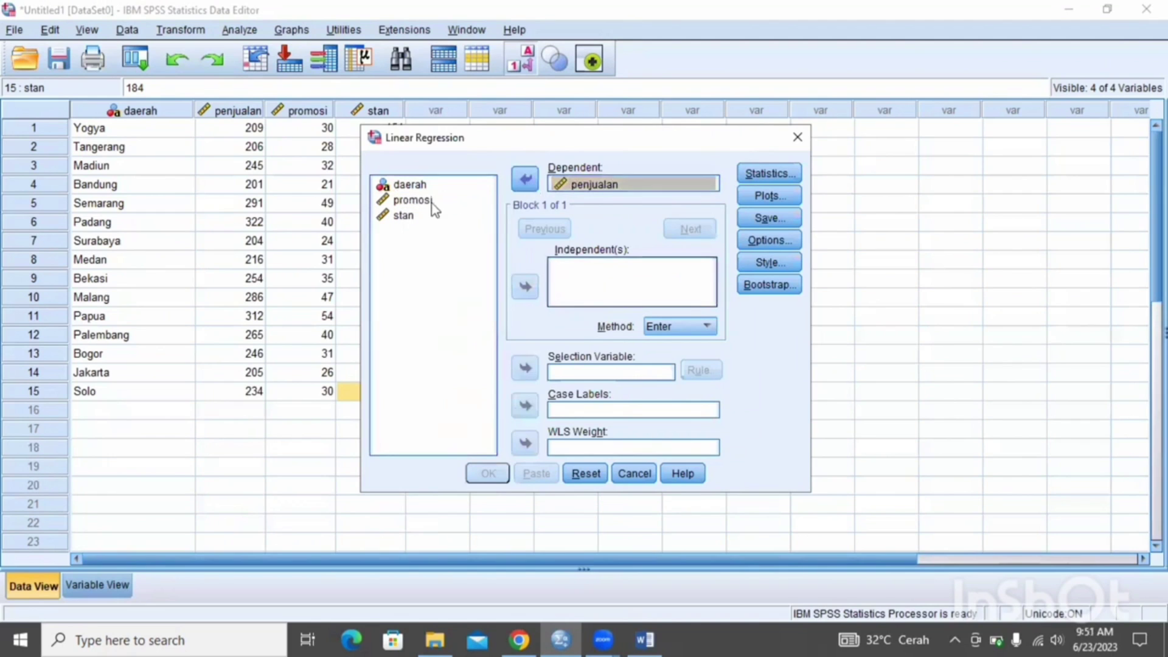
Add promosi and stan as independent variables and use daerah for the case labels.
click(412, 200)
double_click(414, 201)
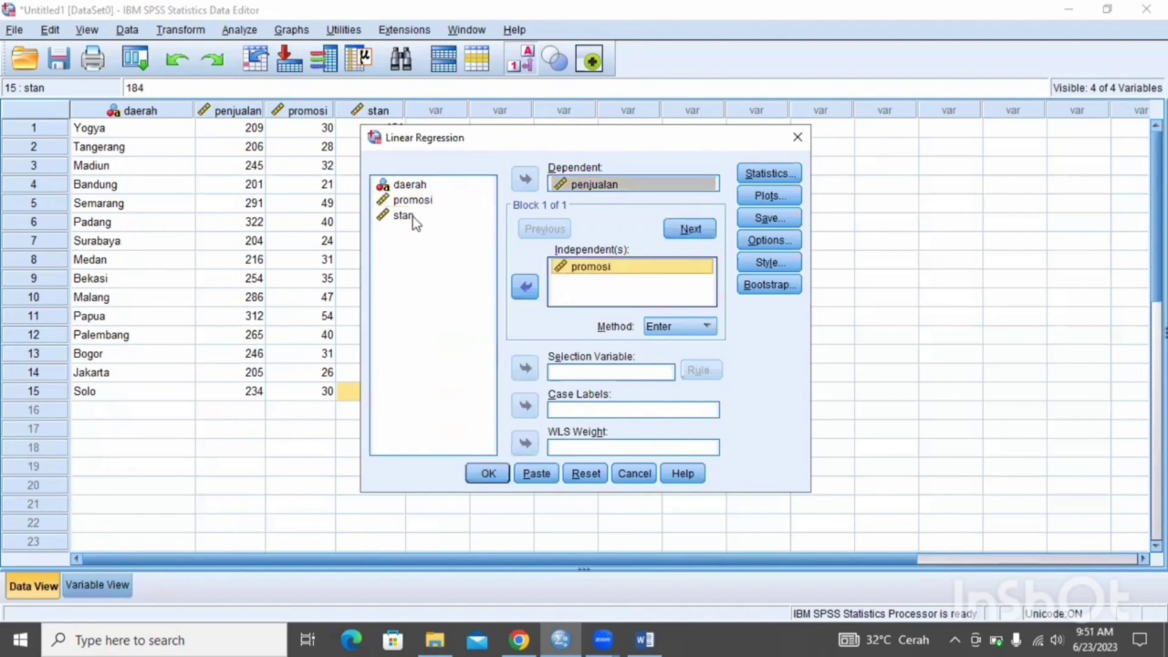
click(413, 217)
double_click(413, 217)
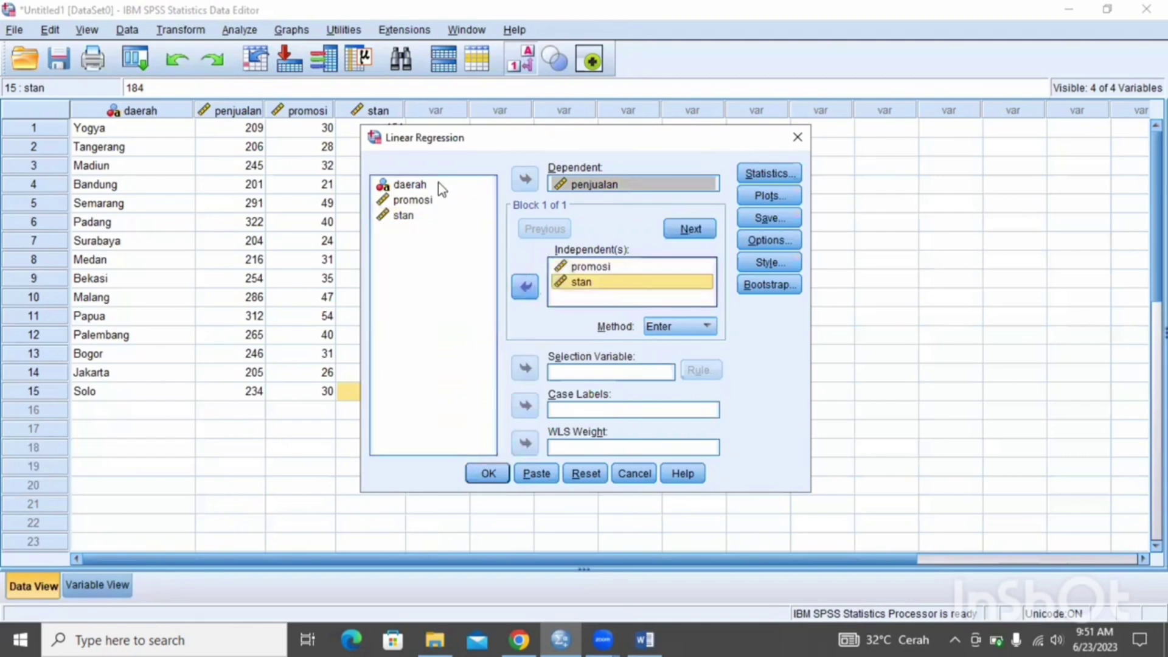
click(440, 185)
click(525, 405)
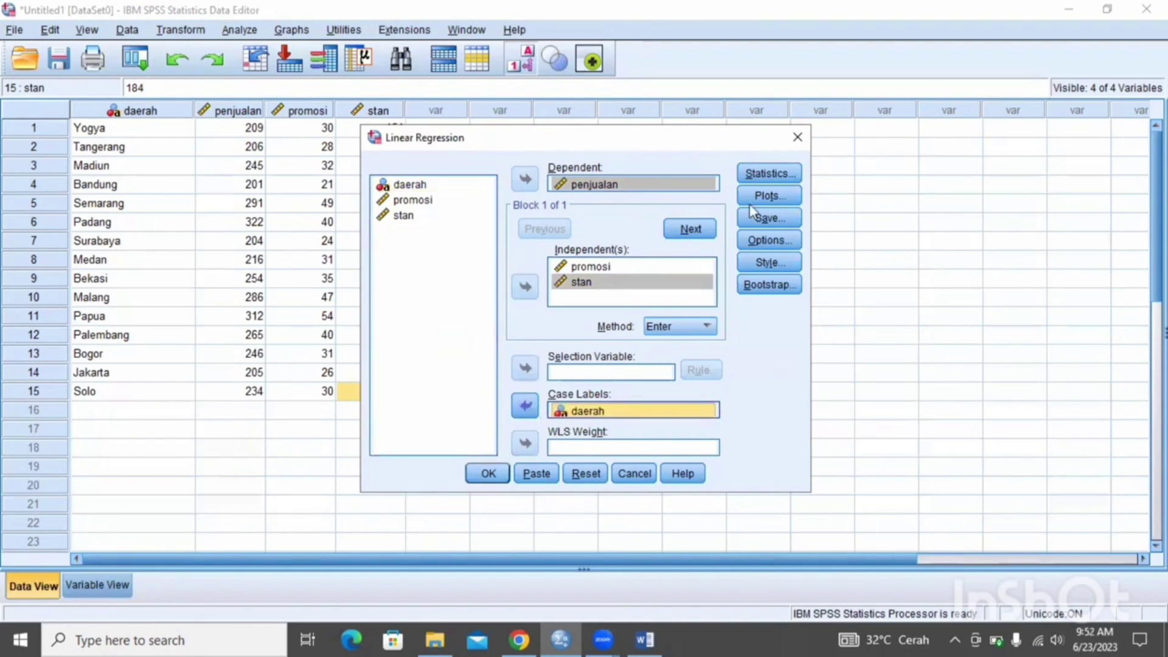
Include R squared change, Descriptives, Part and partial correlations, and Collinearity diagnostics in the regression statistics.
click(767, 174)
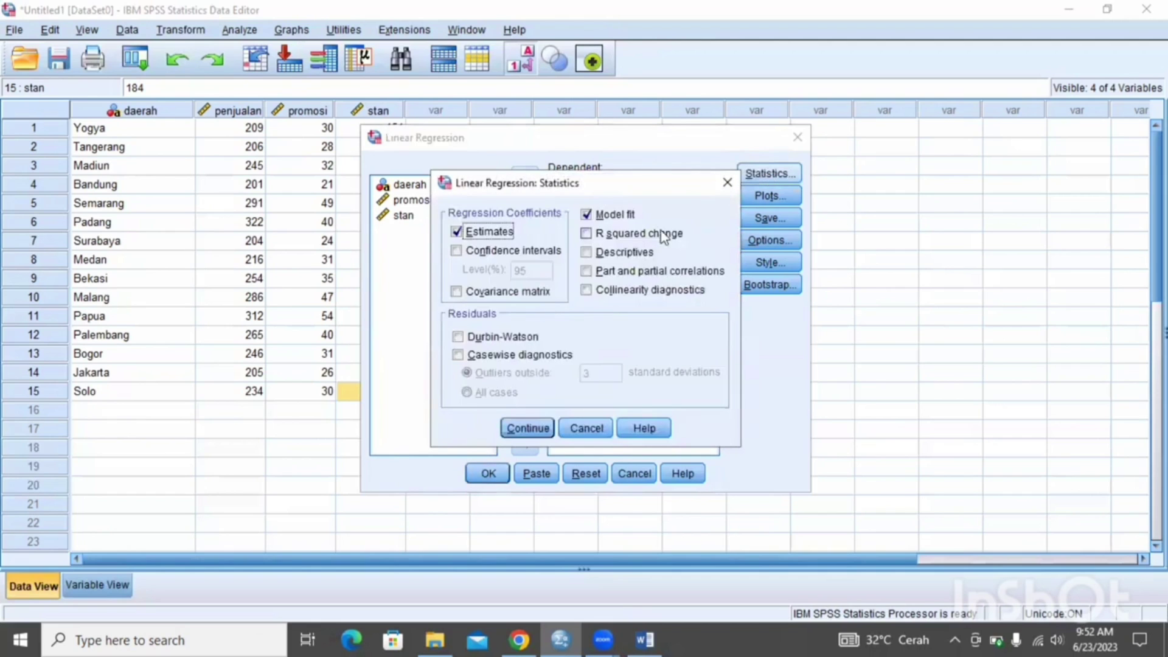
click(587, 237)
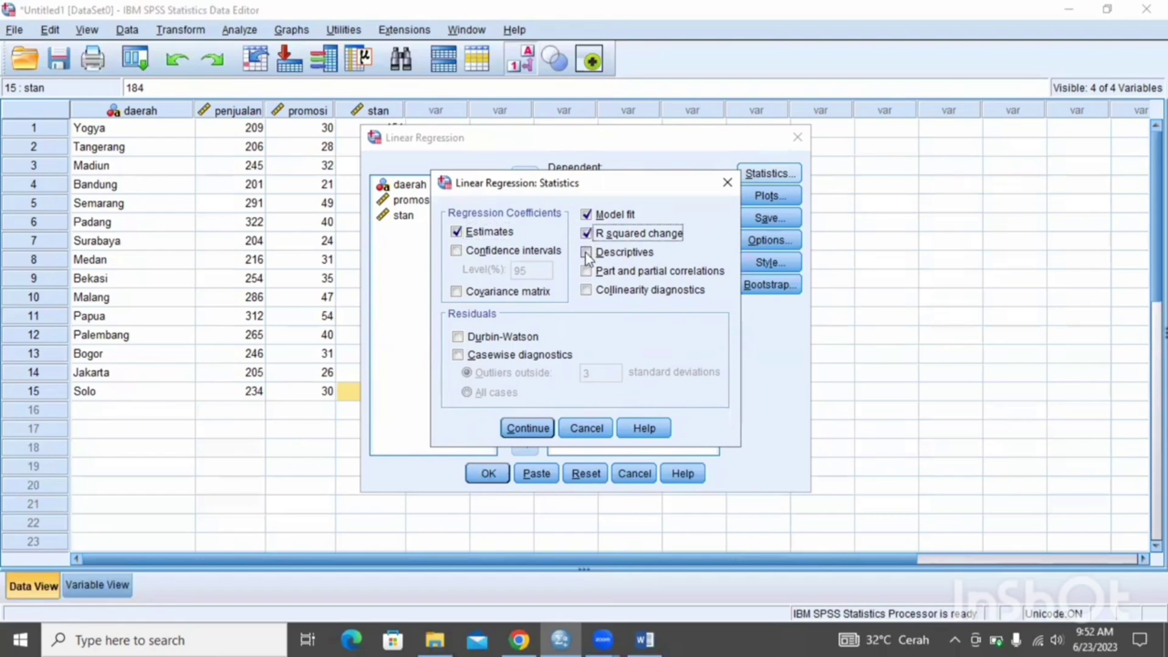
click(585, 253)
click(587, 272)
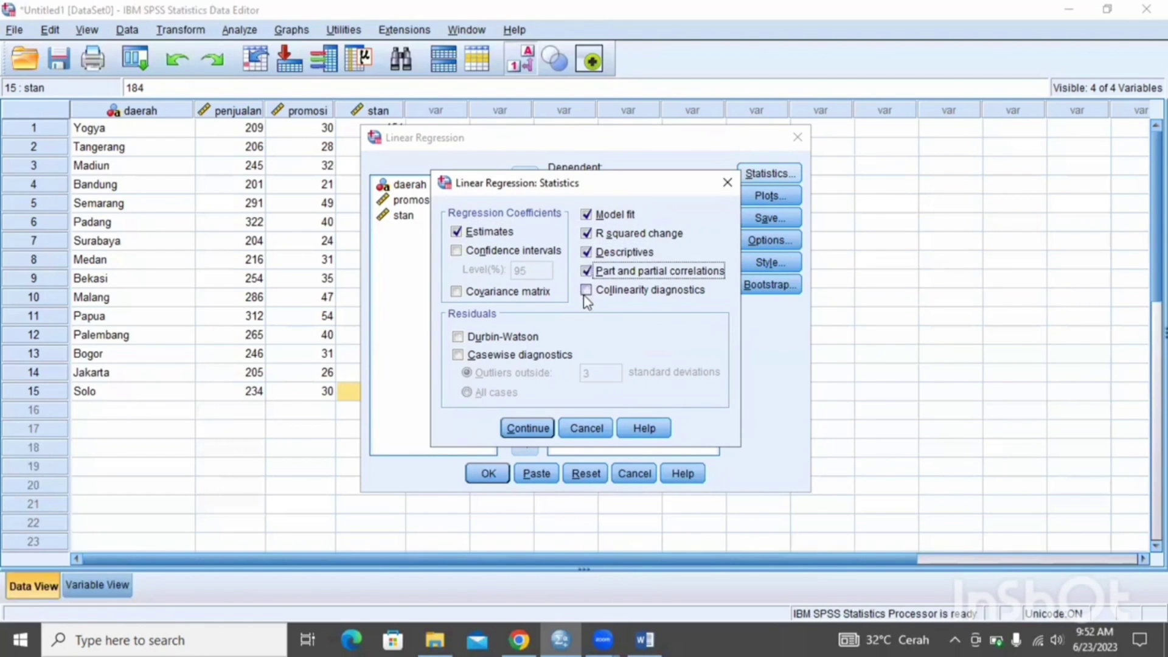
click(585, 293)
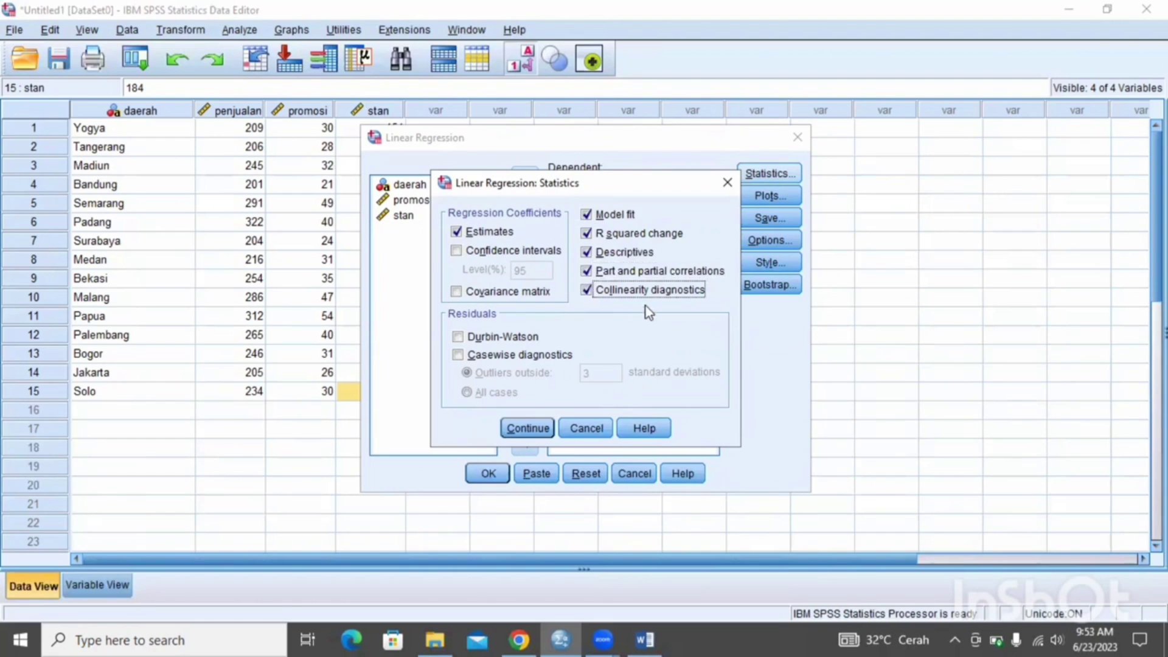
click(523, 427)
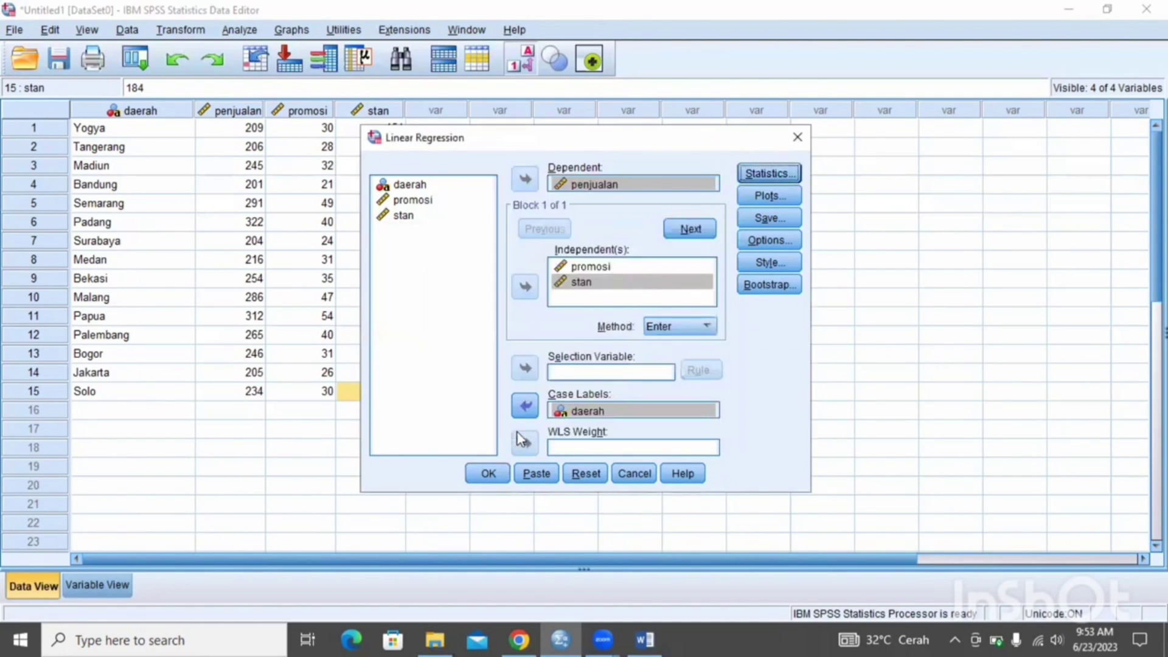
Request a histogram of the standardized residuals in the regression plots.
click(779, 190)
click(442, 370)
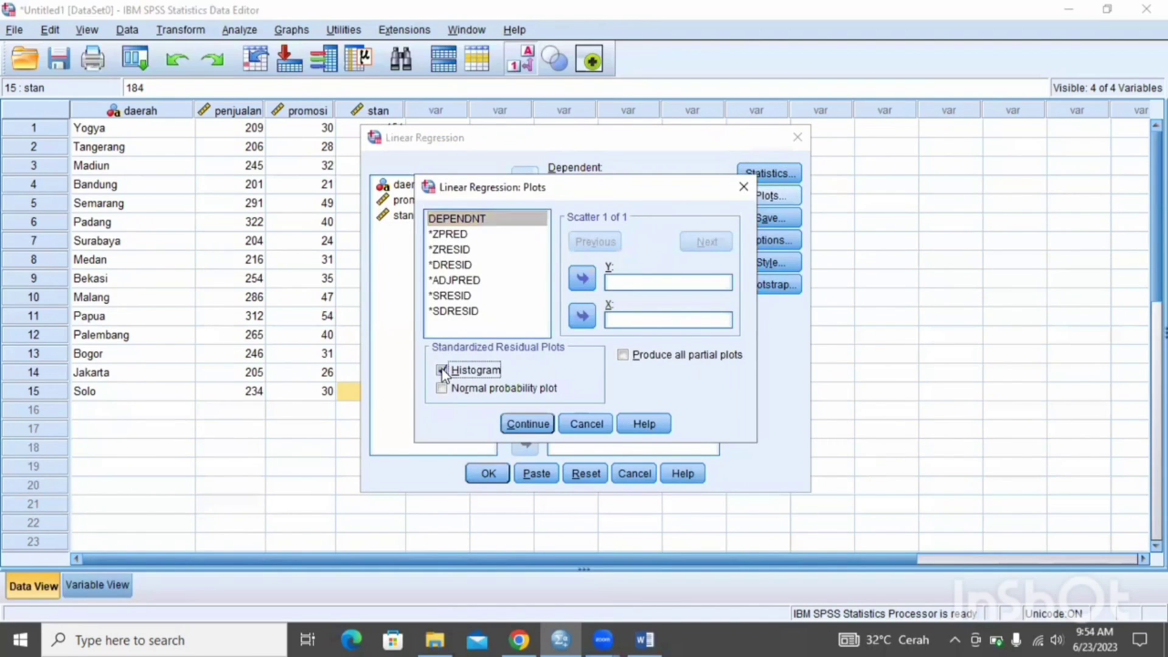
click(526, 425)
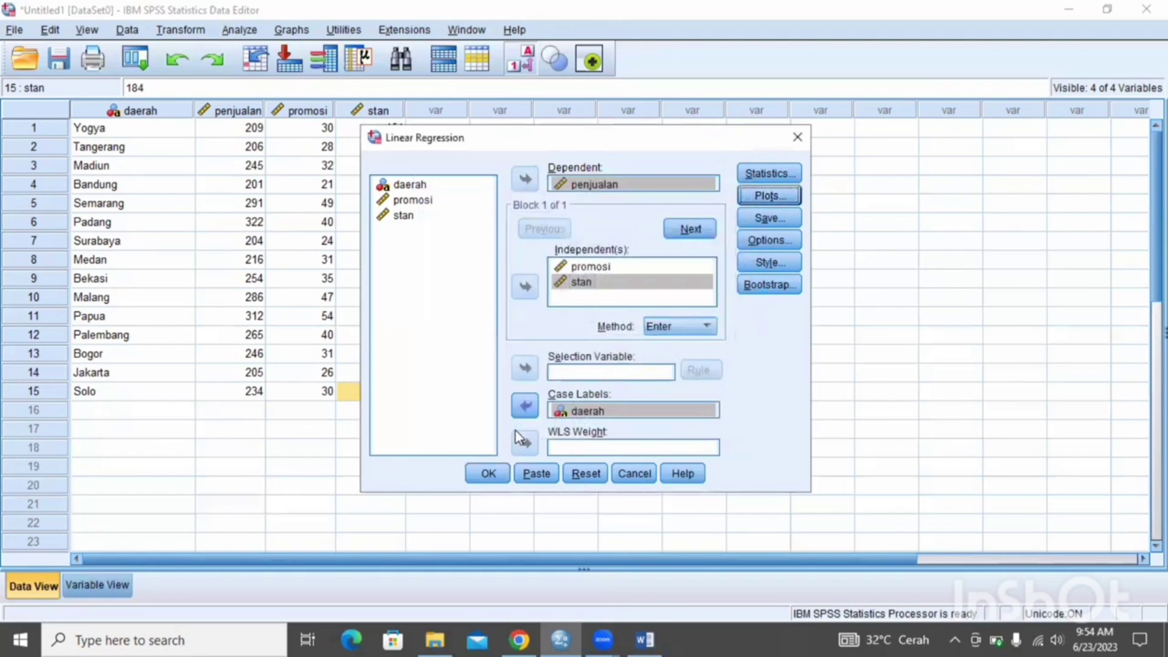
Accept the probability-of-F criteria with entry .05 and removal .10, constant included, and run the regression.
click(779, 246)
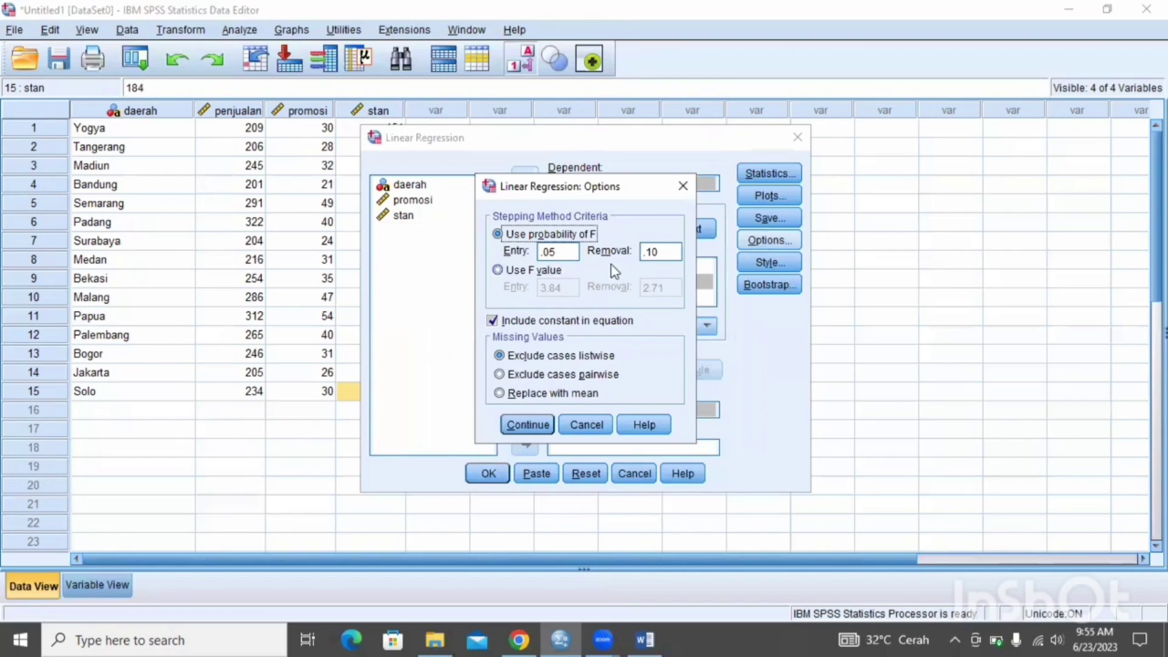
click(541, 424)
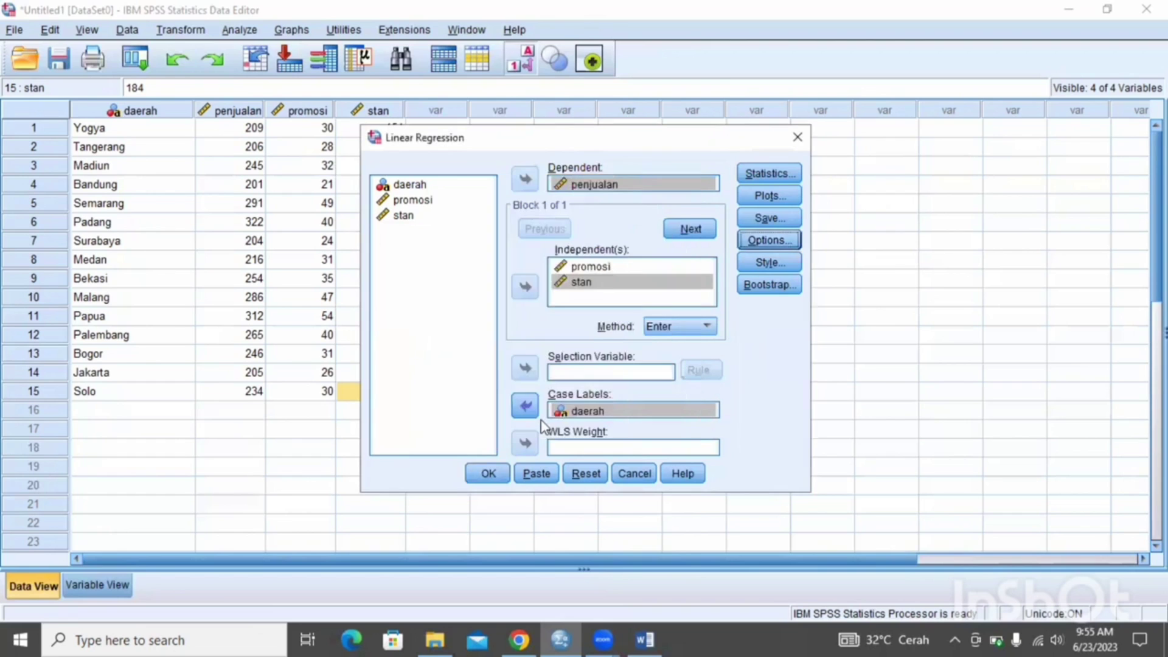
click(489, 475)
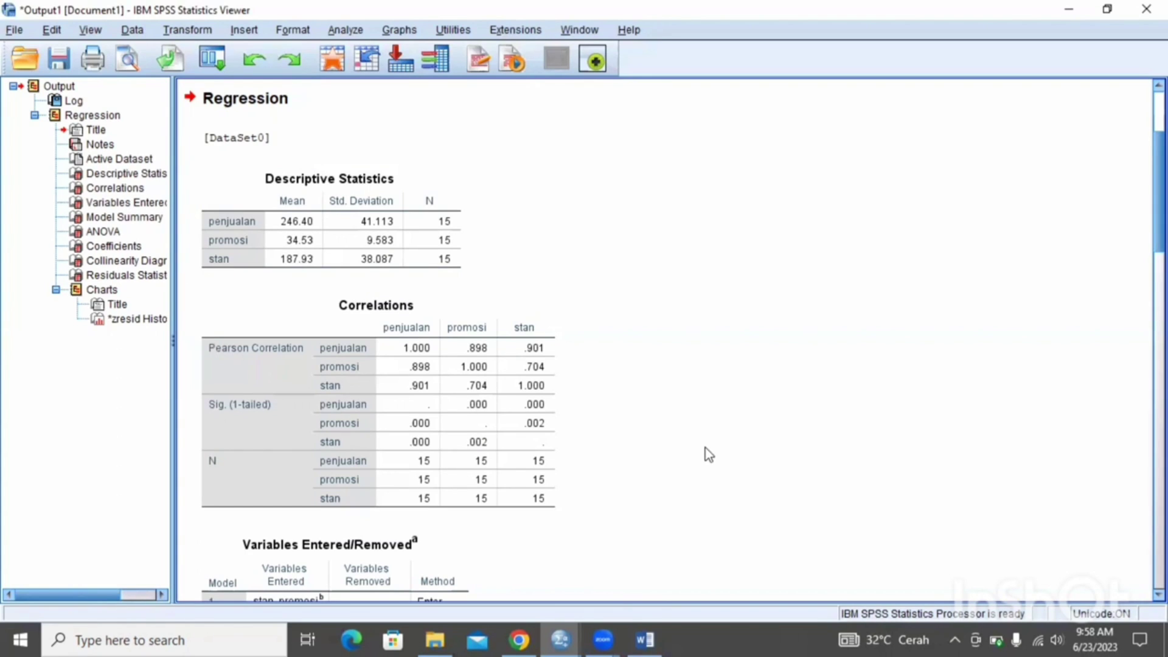
Examine the regression output, including the Correlations, Model Summary, ANOVA, Coefficients and Collinearity Diagnostics tables.
click(509, 425)
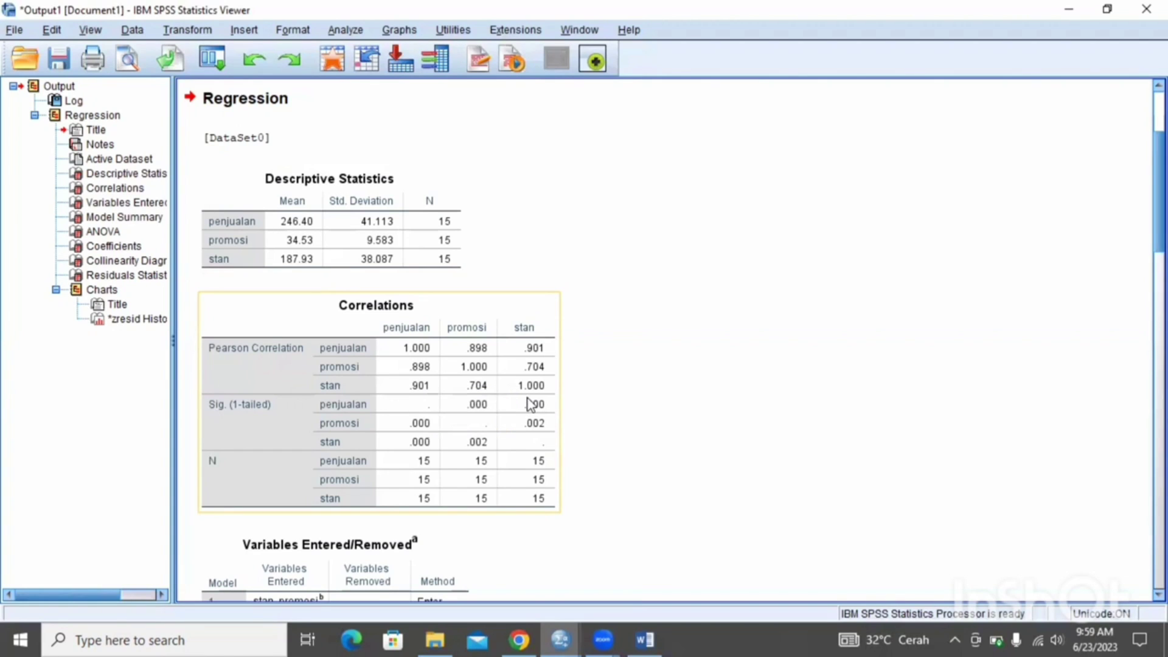
click(642, 407)
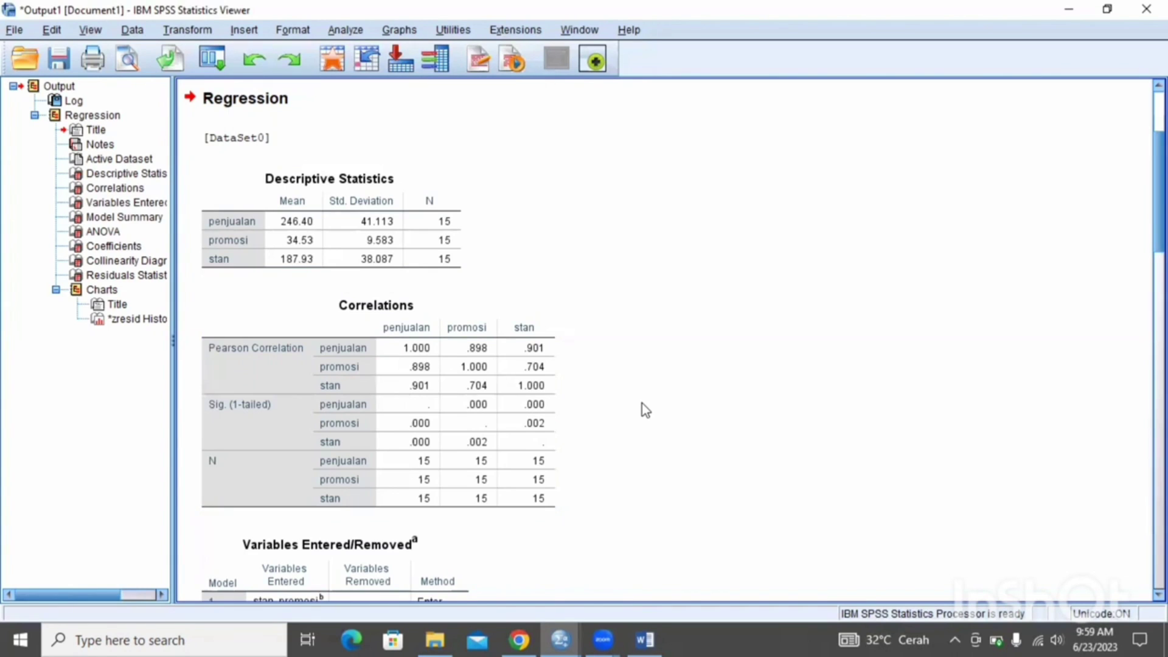
scroll(645, 410, down, 5)
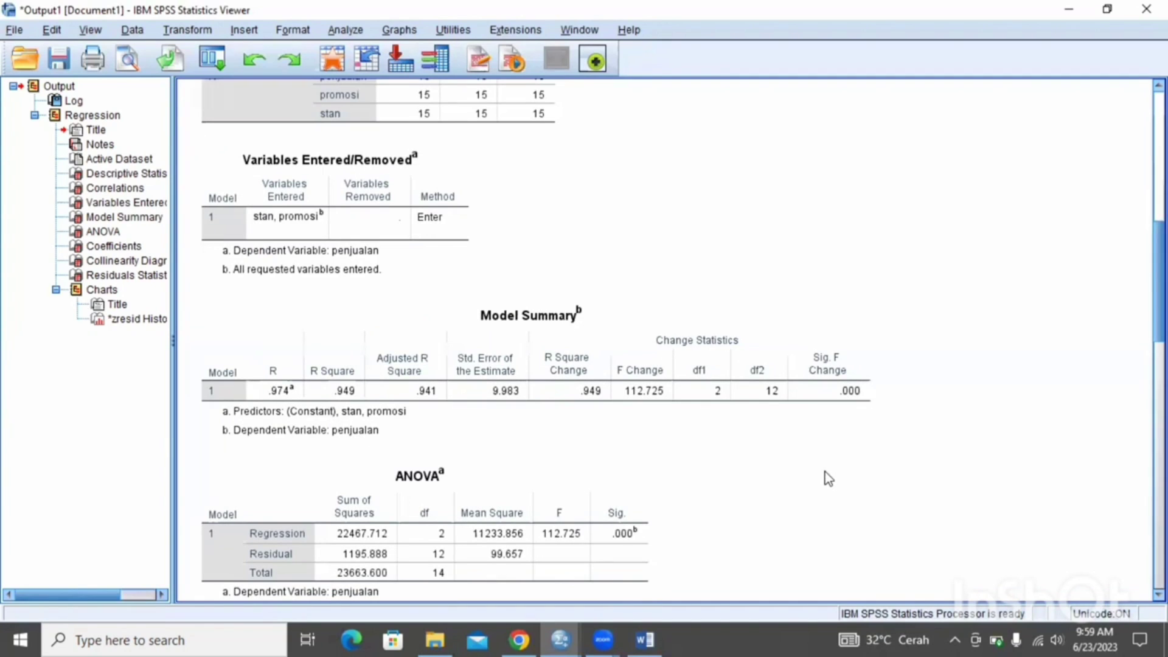
click(523, 425)
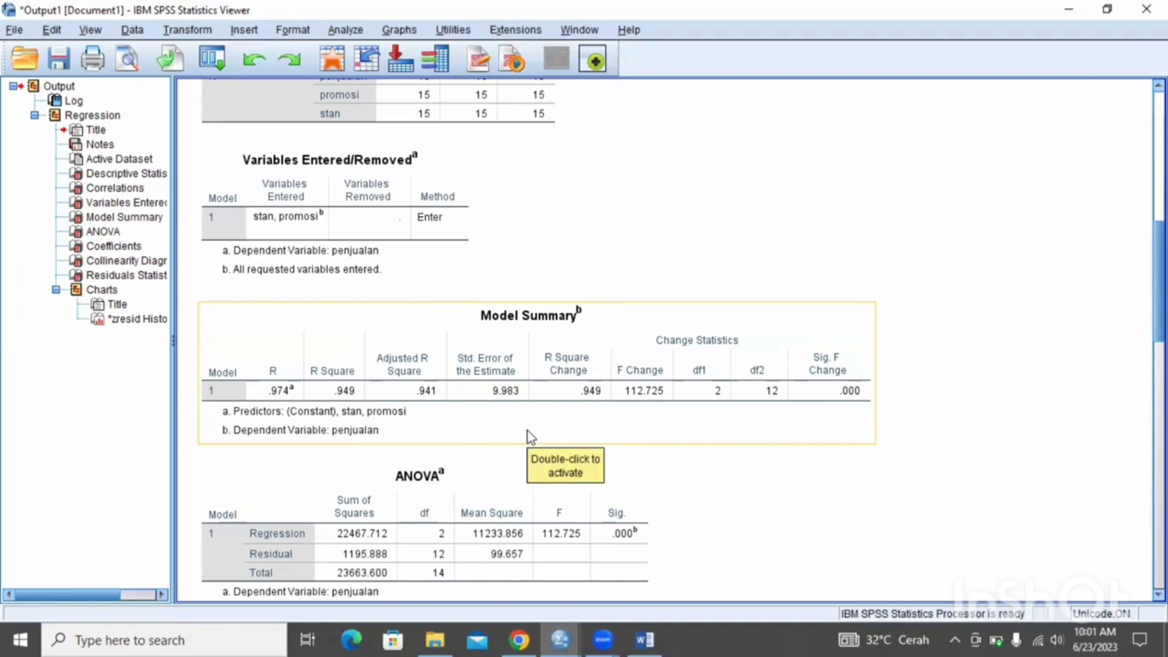
scroll(1126, 253, up, 1)
scroll(1071, 321, down, 7)
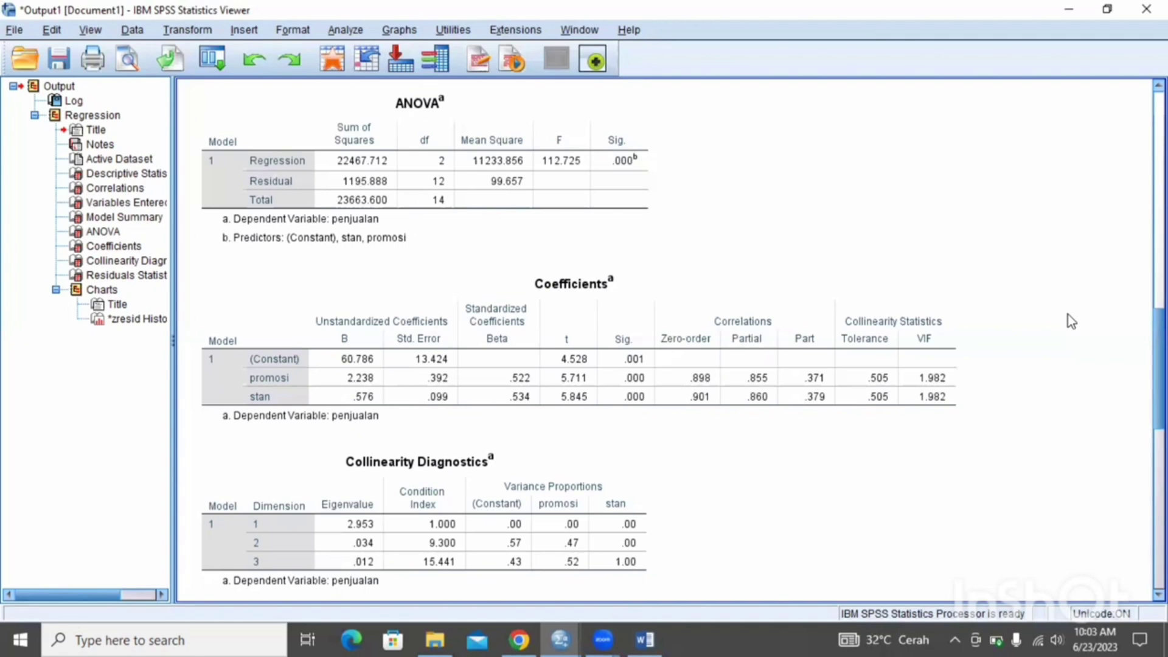
scroll(1060, 485, down, 5)
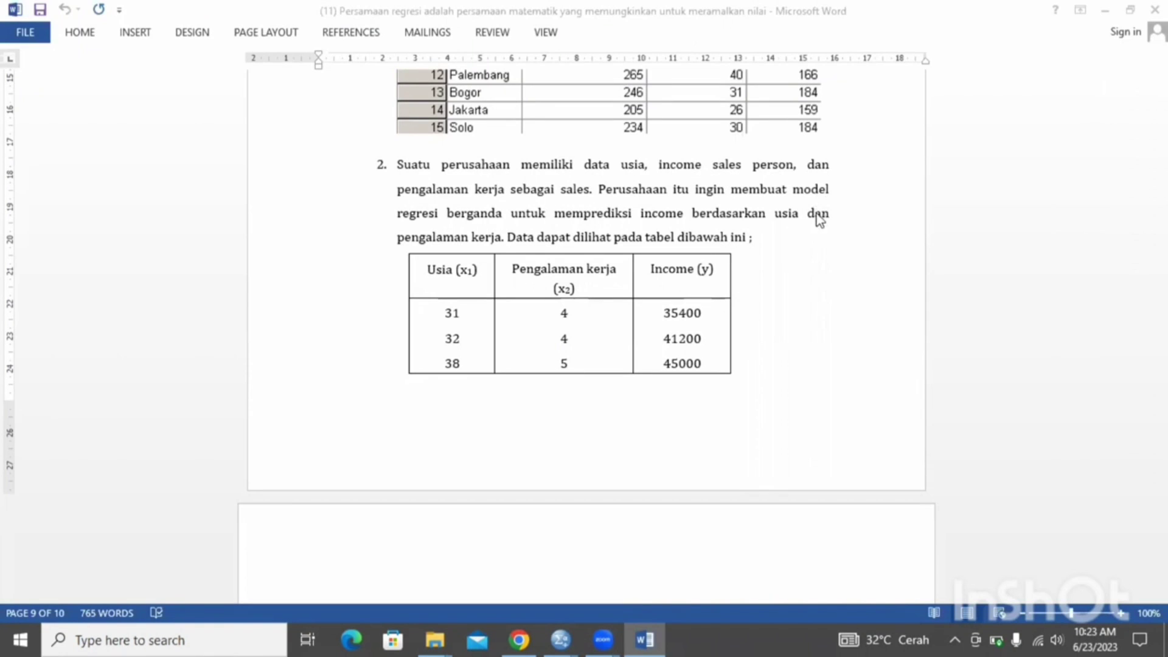
Consult exercise 2's data in the Word document and name the first variable usia in the empty SPSS dataset.
click(838, 241)
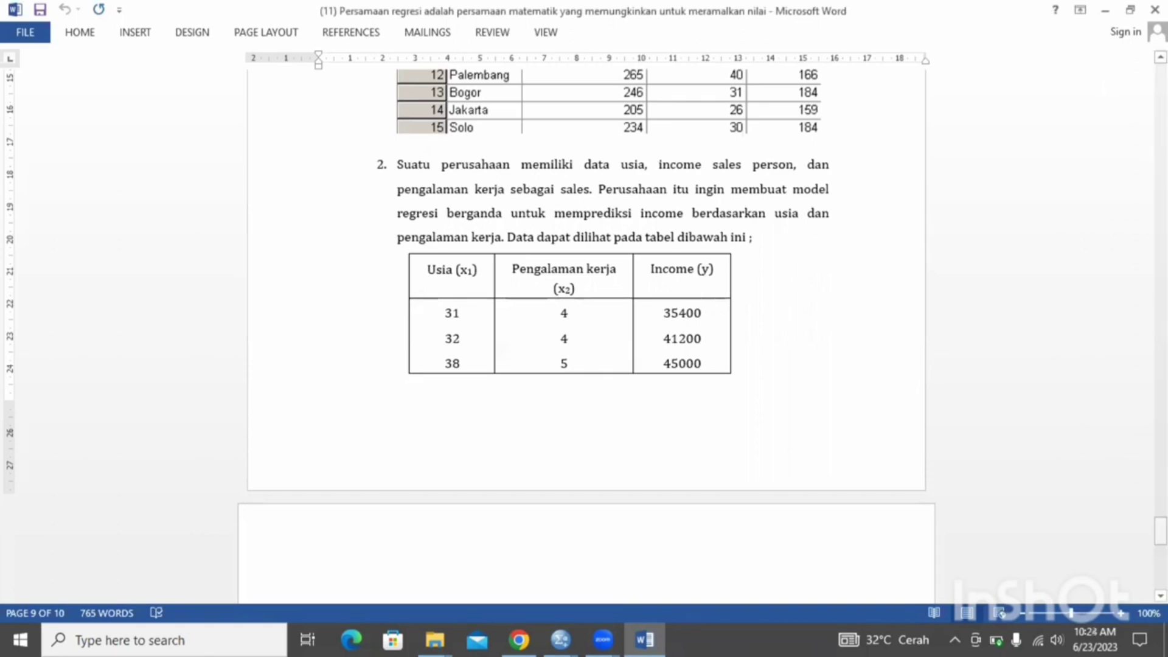
drag(1161, 531, 1160, 552)
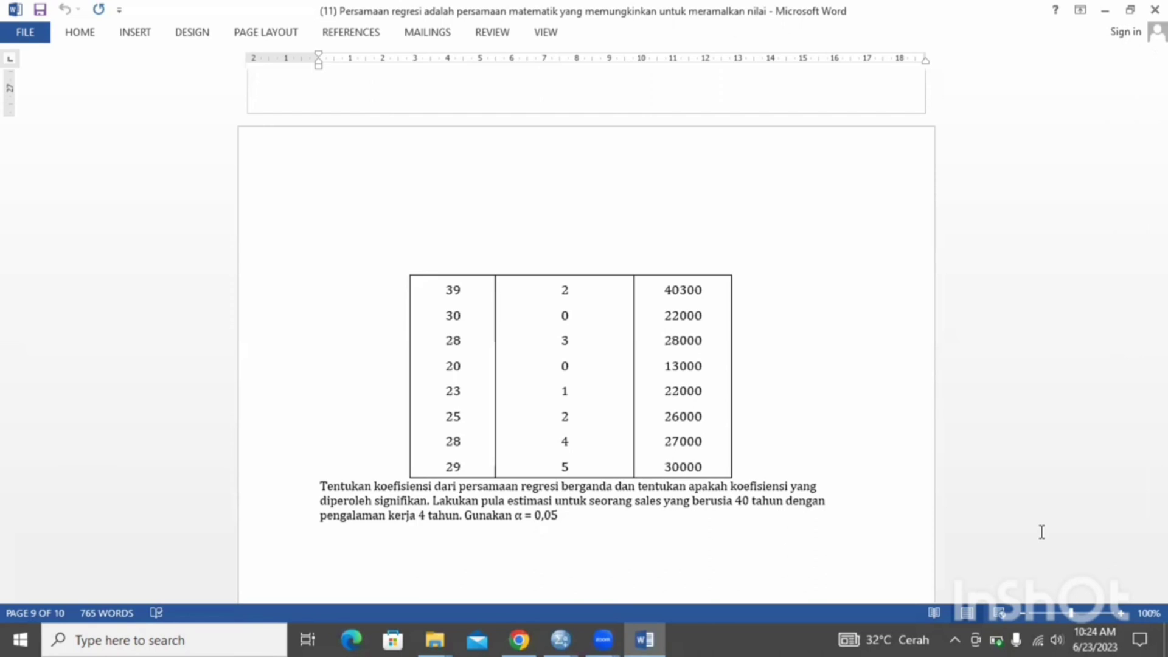
click(559, 639)
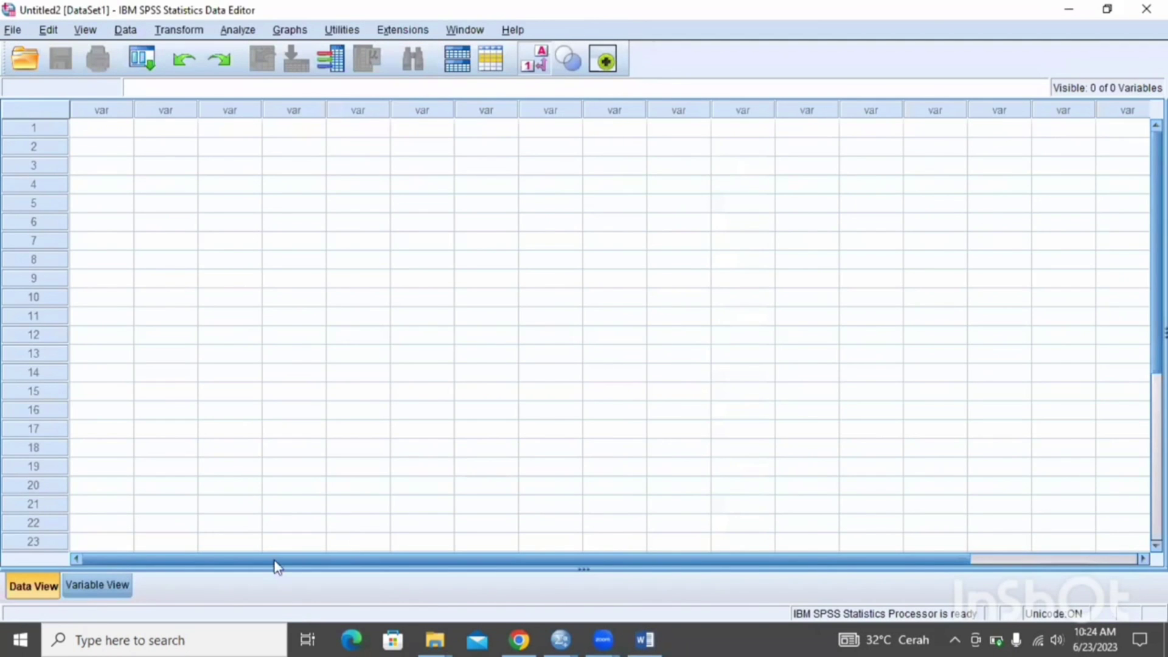
click(97, 585)
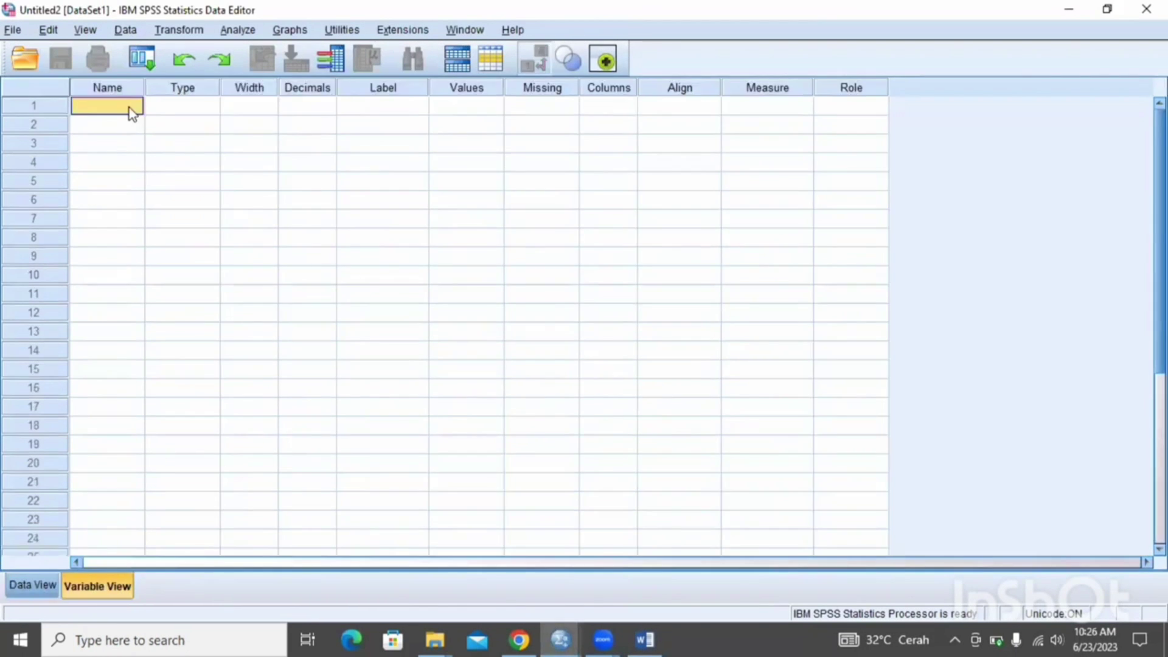
text(usia)
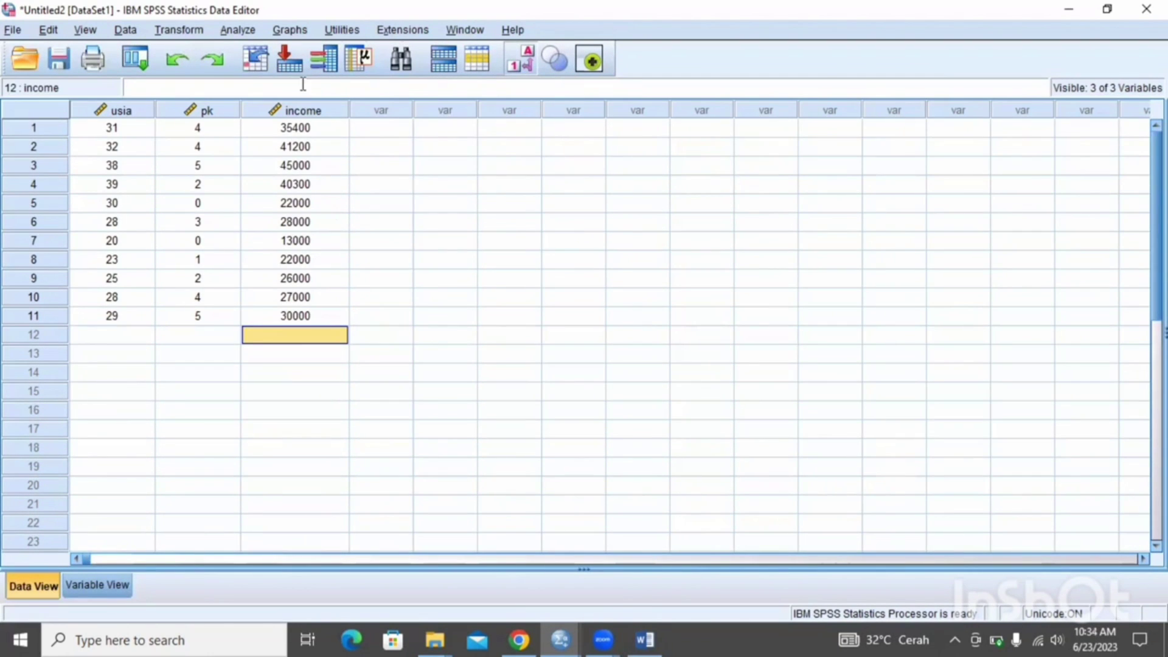
Start a linear regression analysis with income as the dependent variable.
click(248, 32)
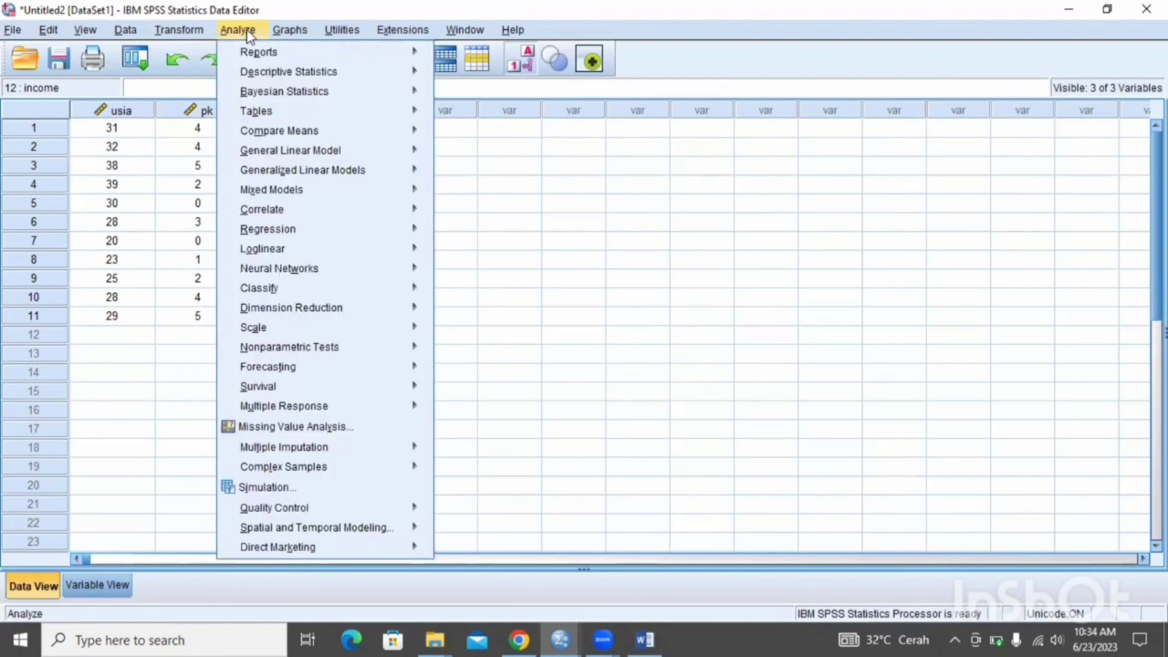
mouse_move(295, 231)
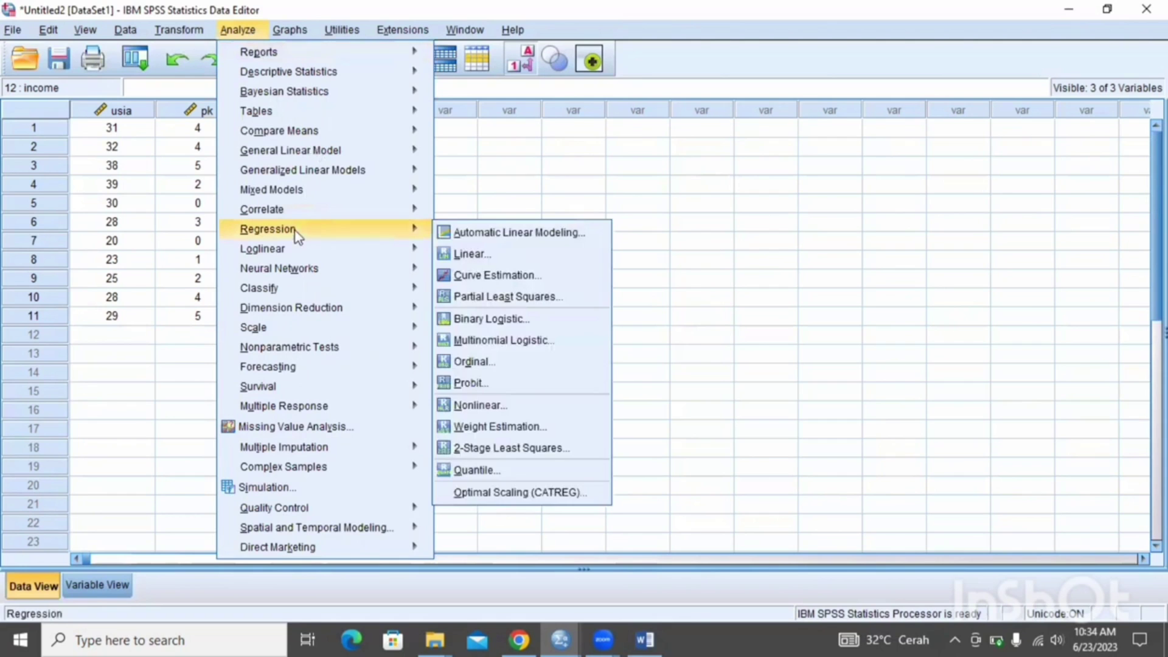
click(459, 253)
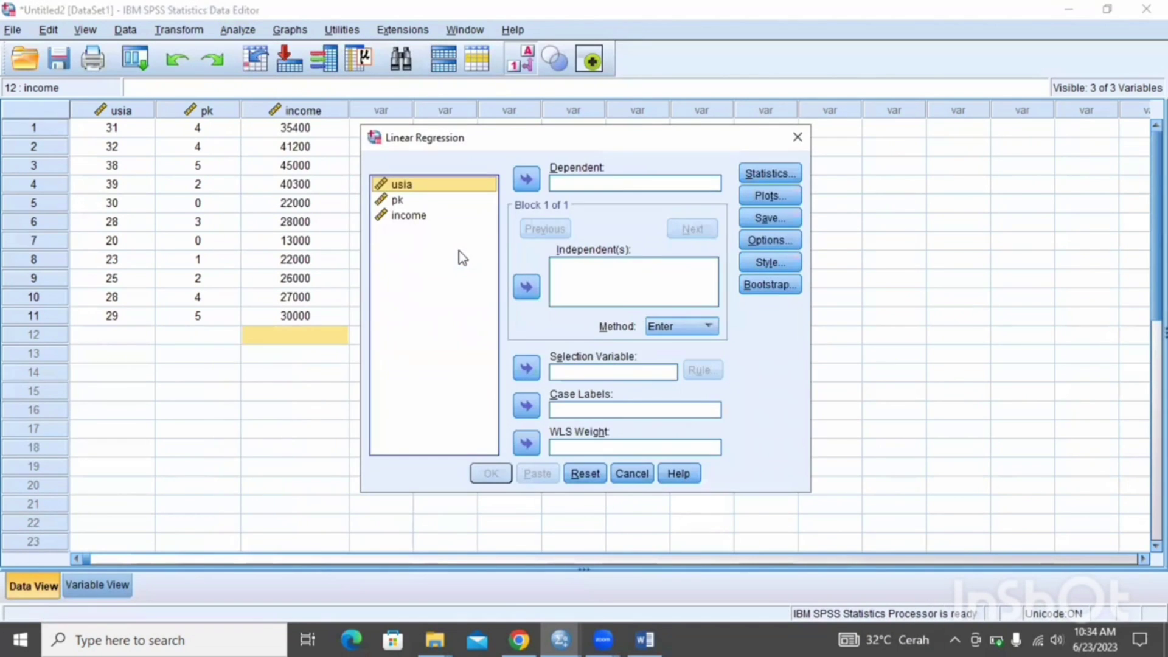
click(432, 218)
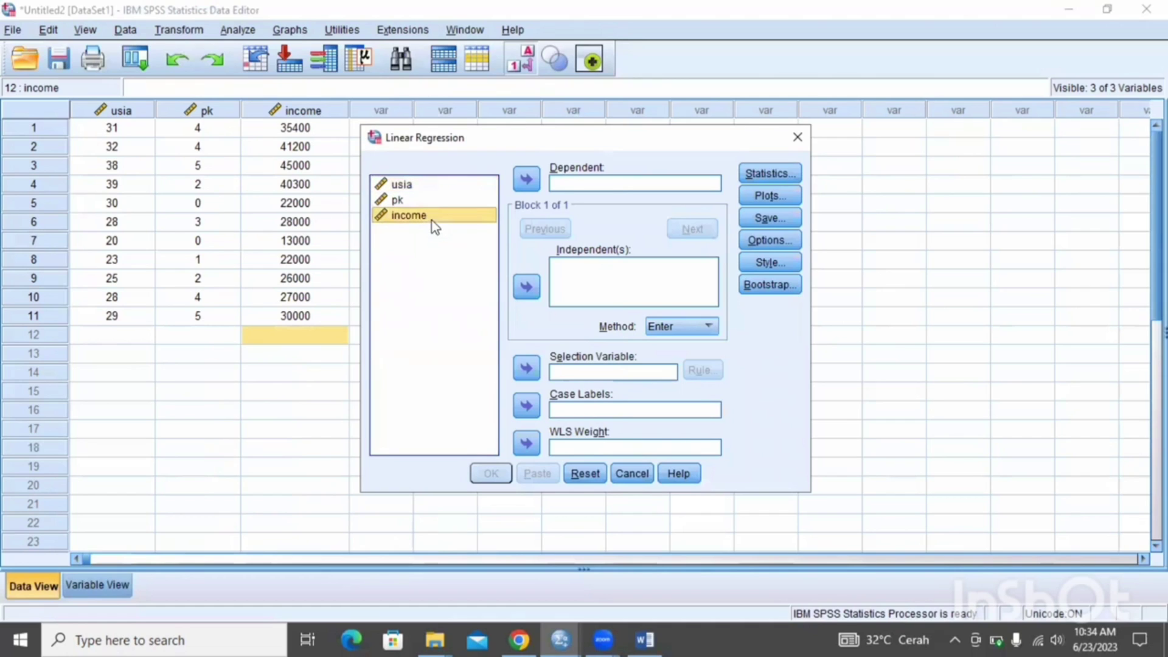
click(525, 180)
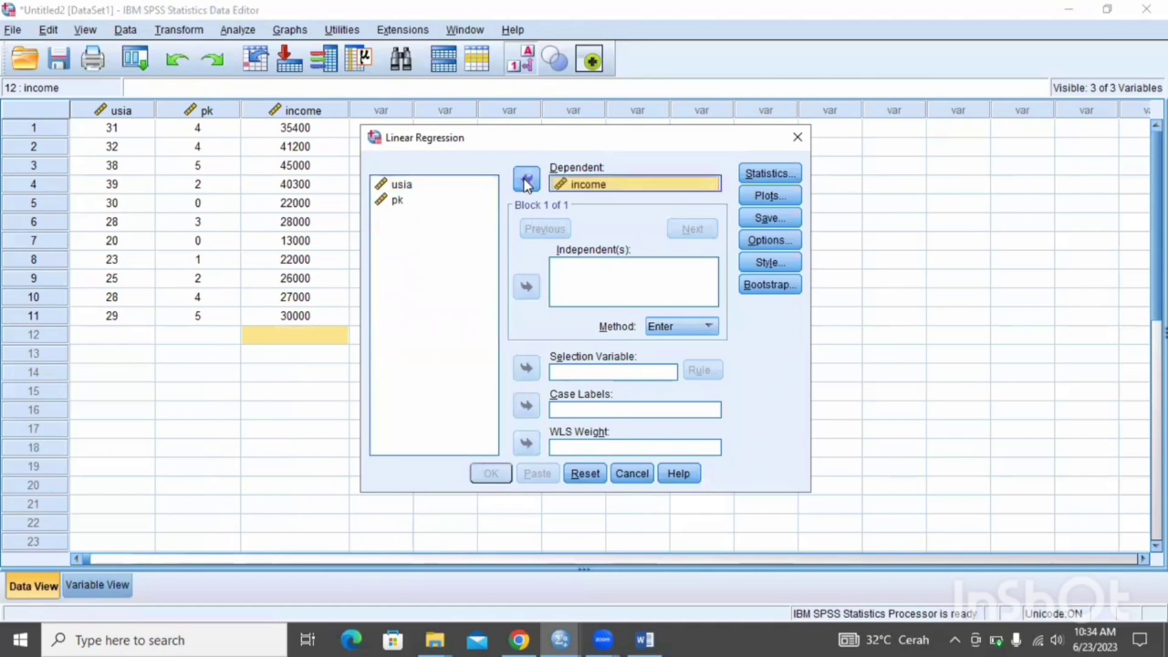
Add usia and pk as independent variables of the income regression.
click(605, 263)
click(430, 184)
click(526, 286)
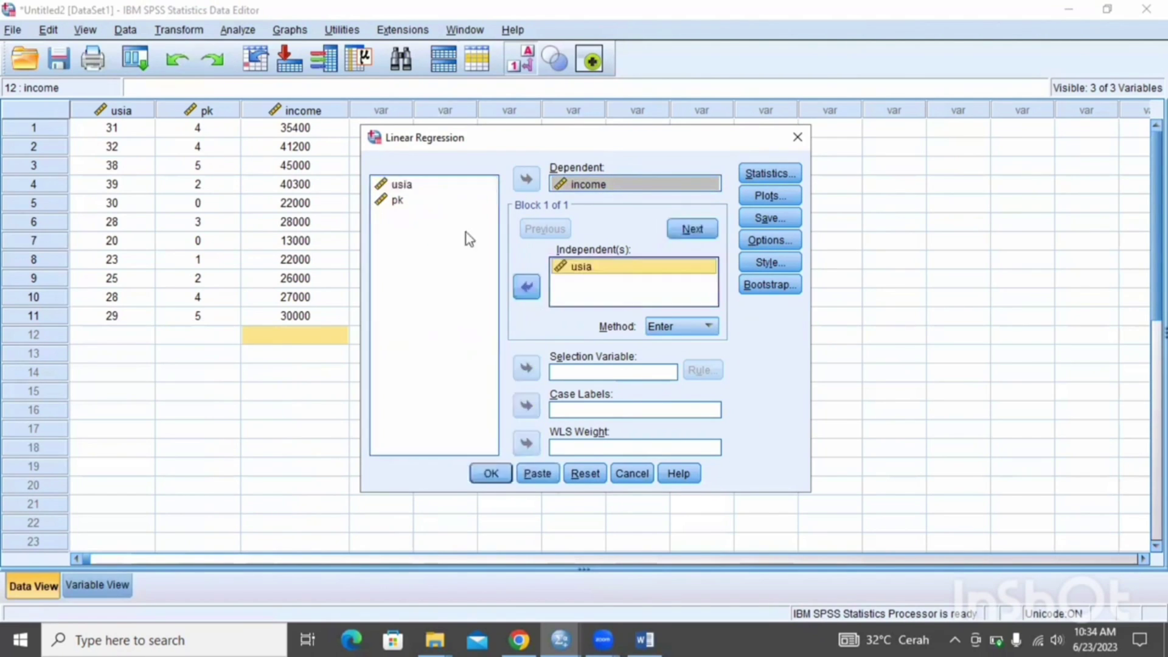
click(527, 287)
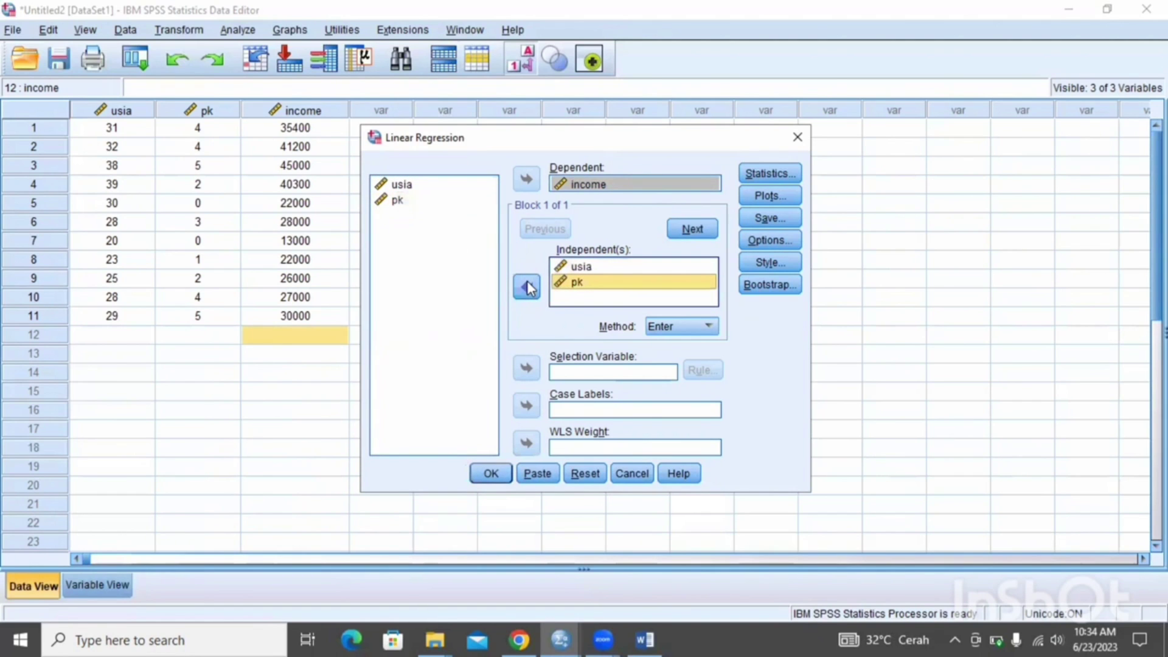
Request R squared change, descriptives, part and partial correlations, and collinearity diagnostics in the regression statistics, alongside estimates and model fit.
click(749, 174)
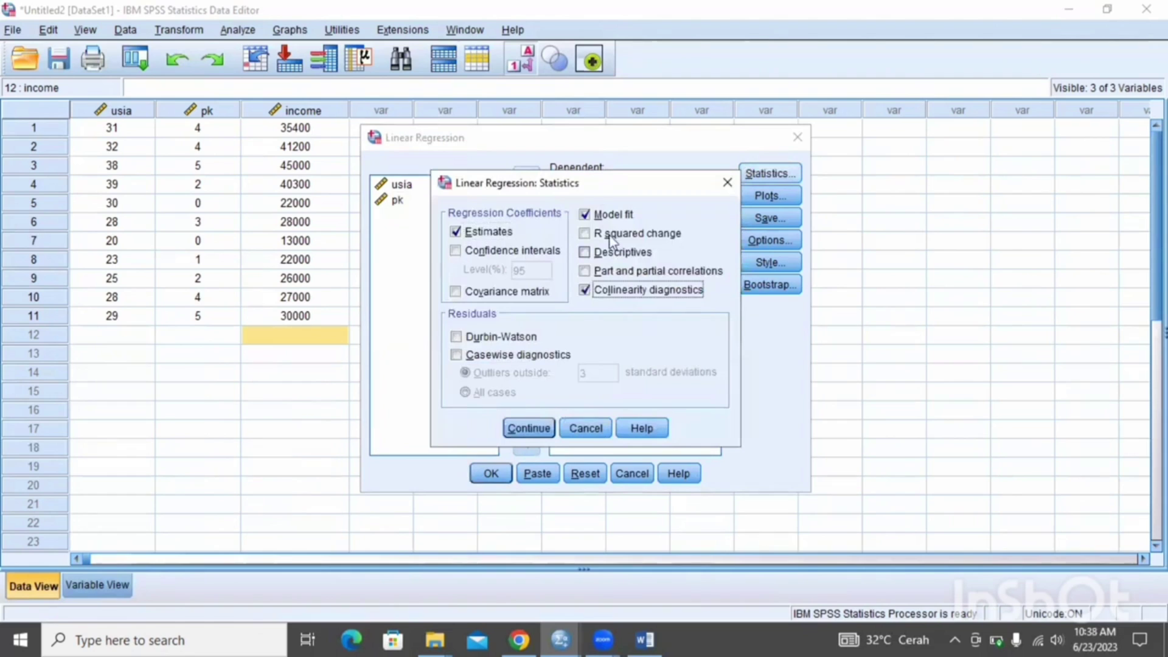
click(585, 234)
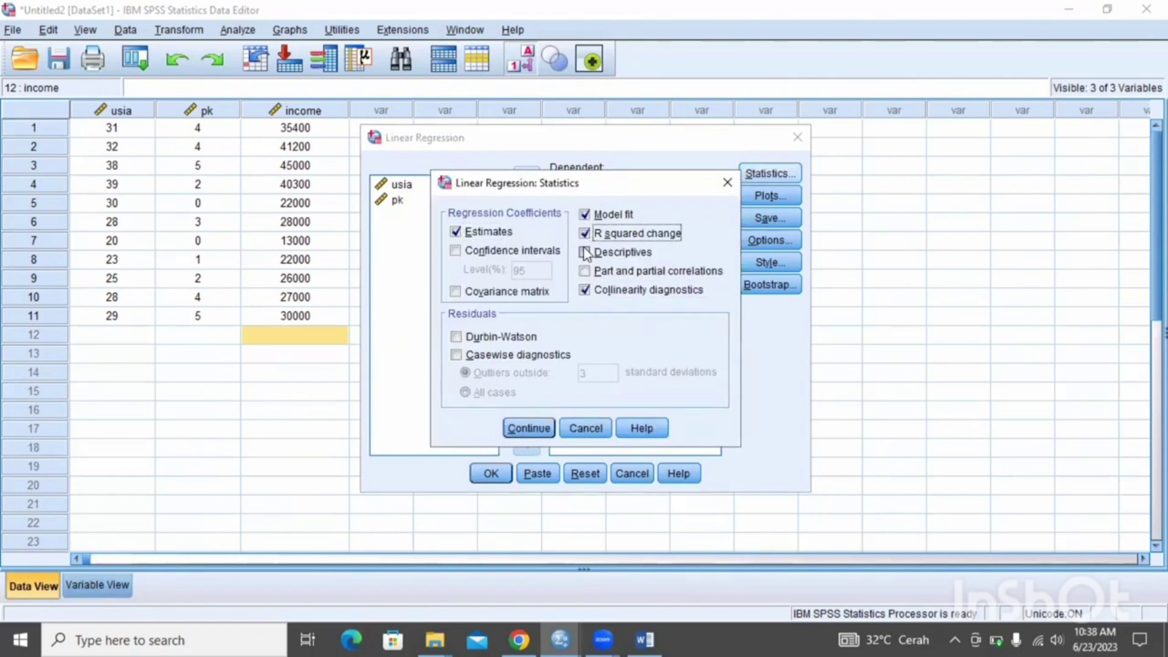
click(584, 255)
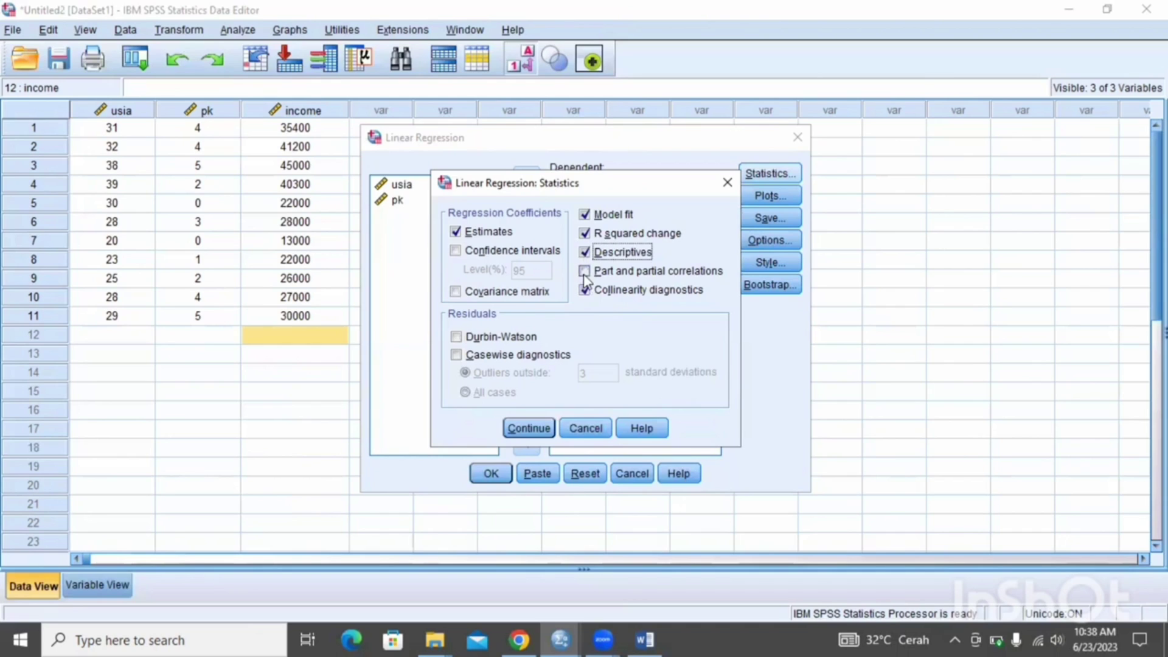
click(585, 273)
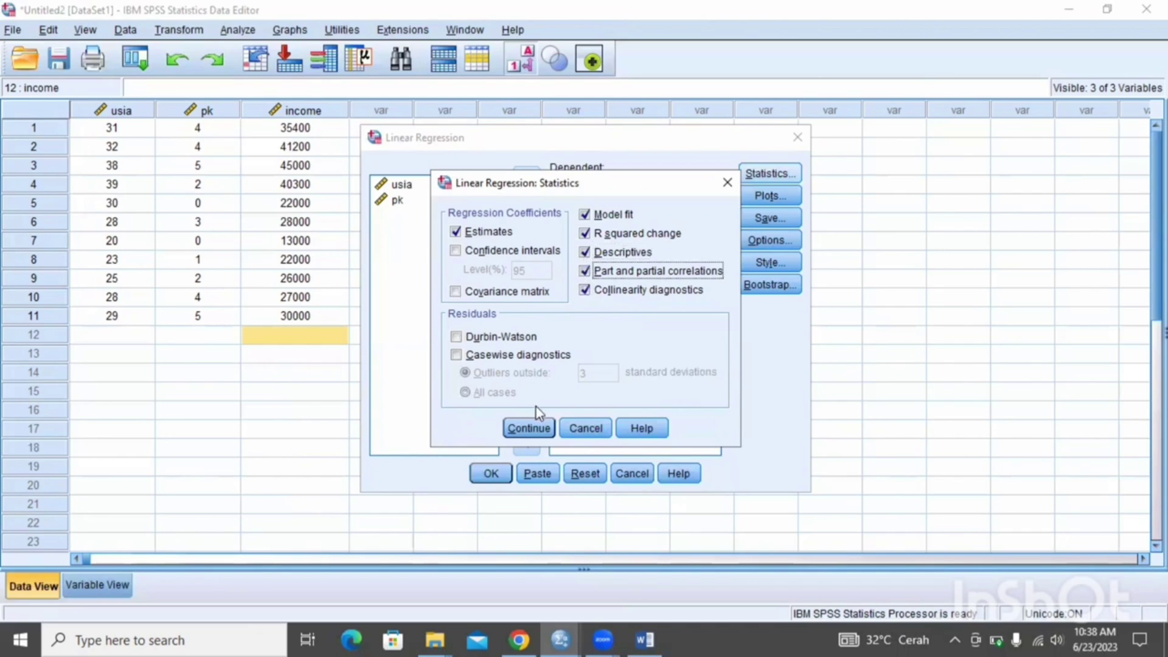
click(520, 435)
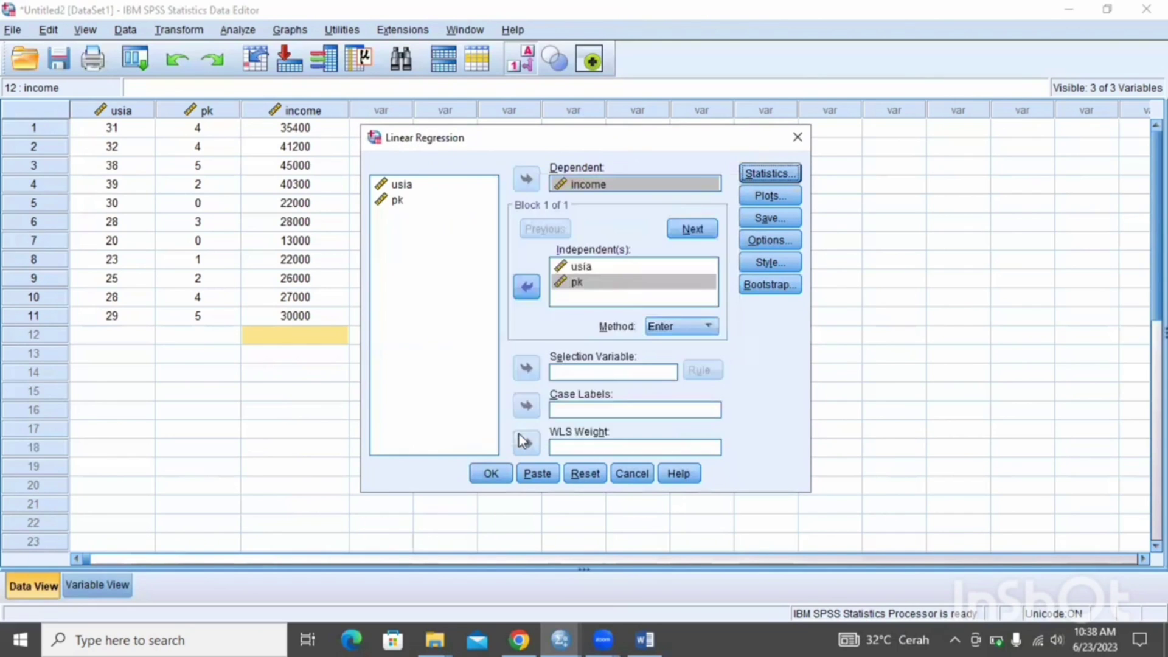
Accept the stepping criteria of entry .05 and removal .10 with listwise exclusion, and run the income regression.
click(751, 242)
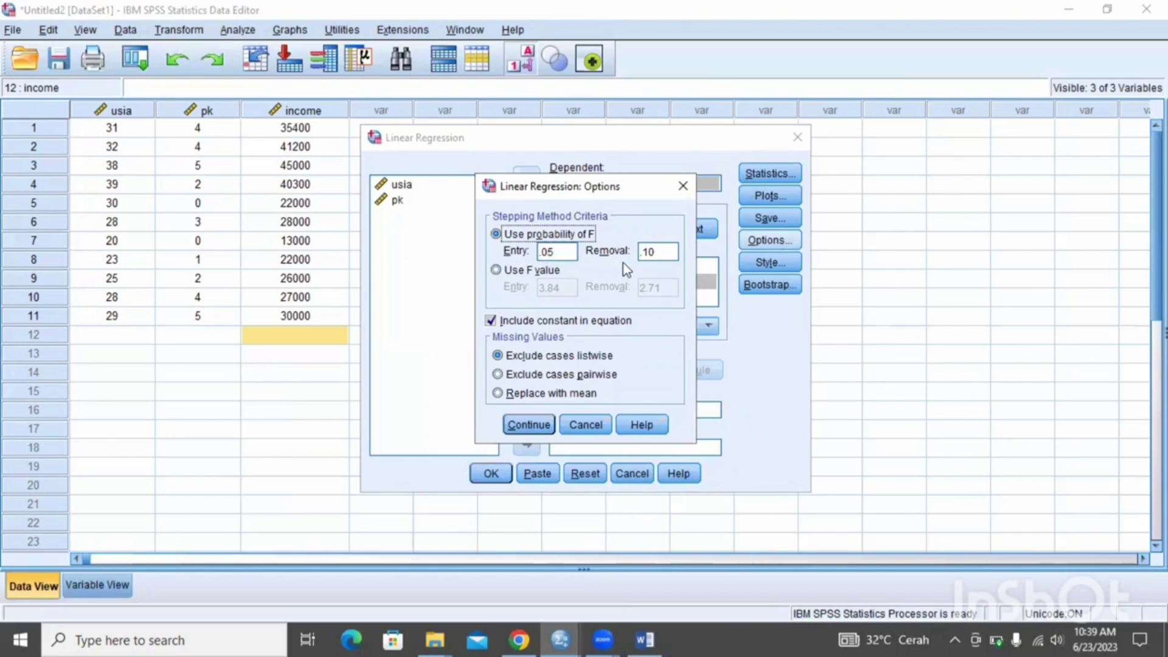
click(527, 424)
click(494, 472)
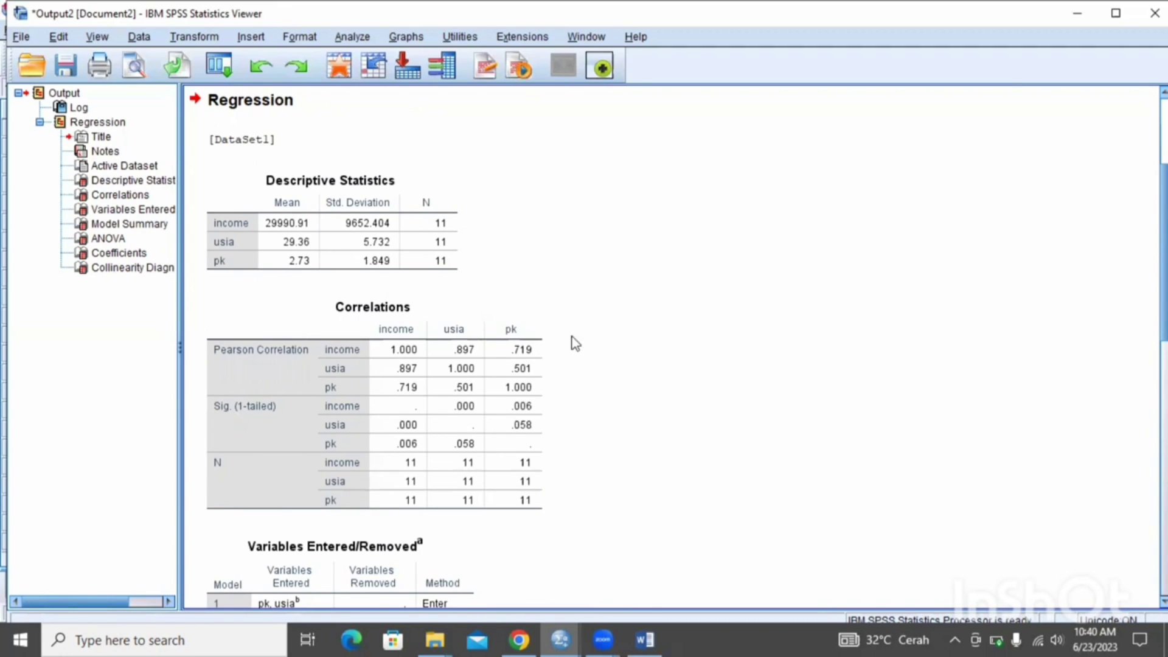
Examine the income regression output, from the Correlations table through Model Summary, ANOVA, Coefficients and Collinearity Diagnostics.
click(417, 370)
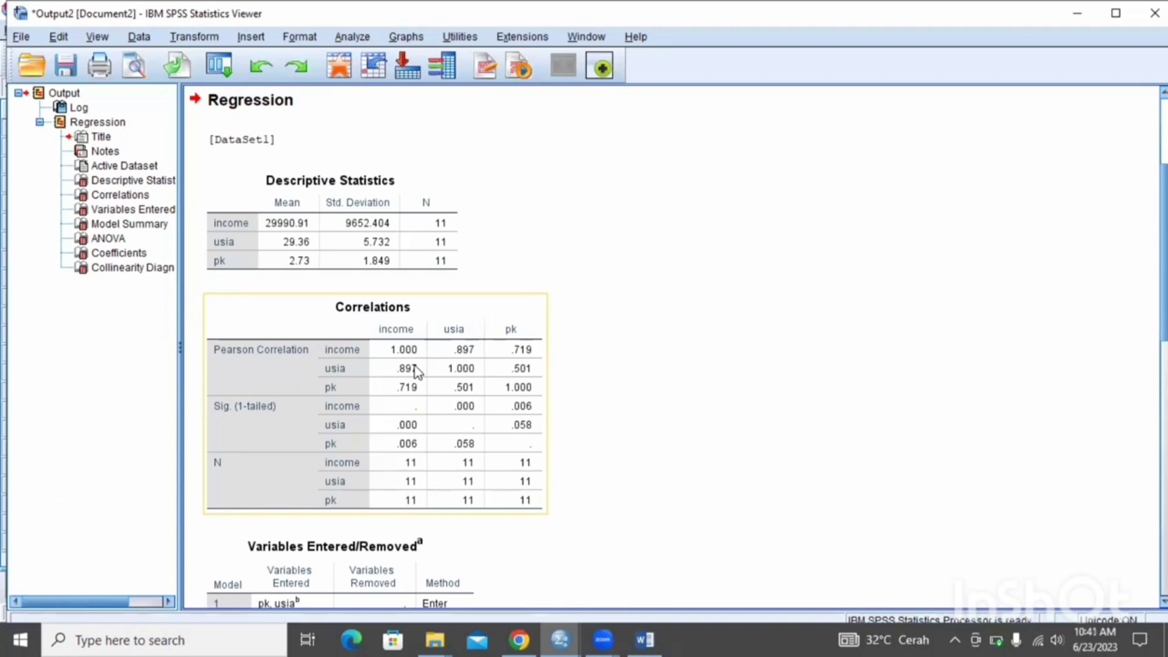
click(555, 356)
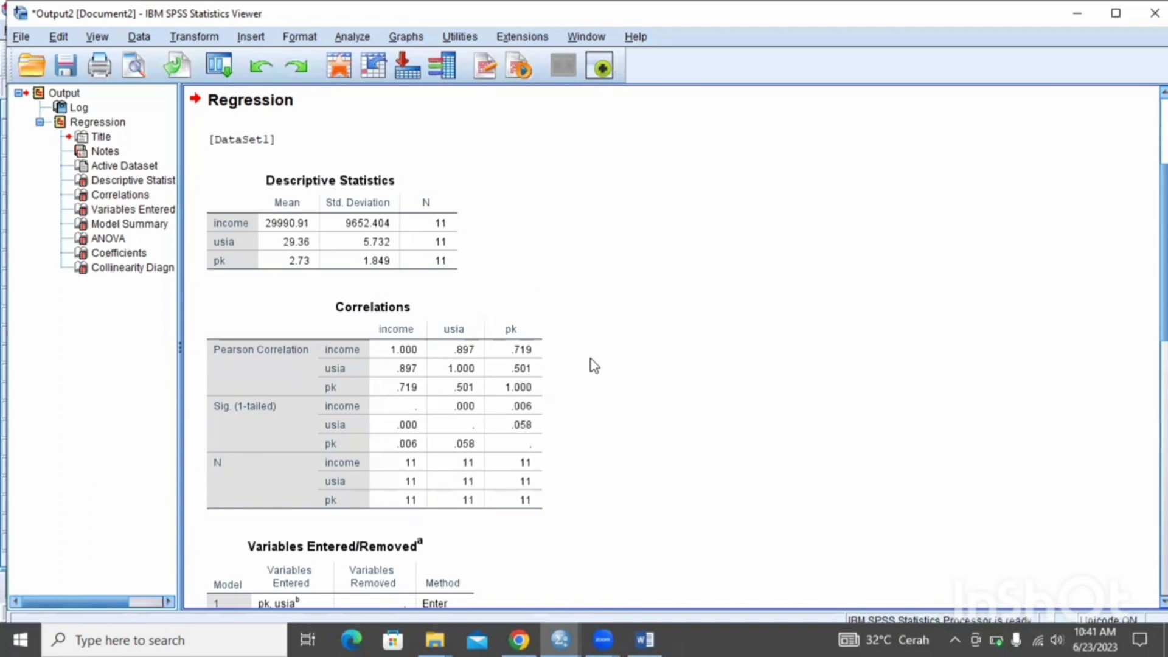
click(536, 401)
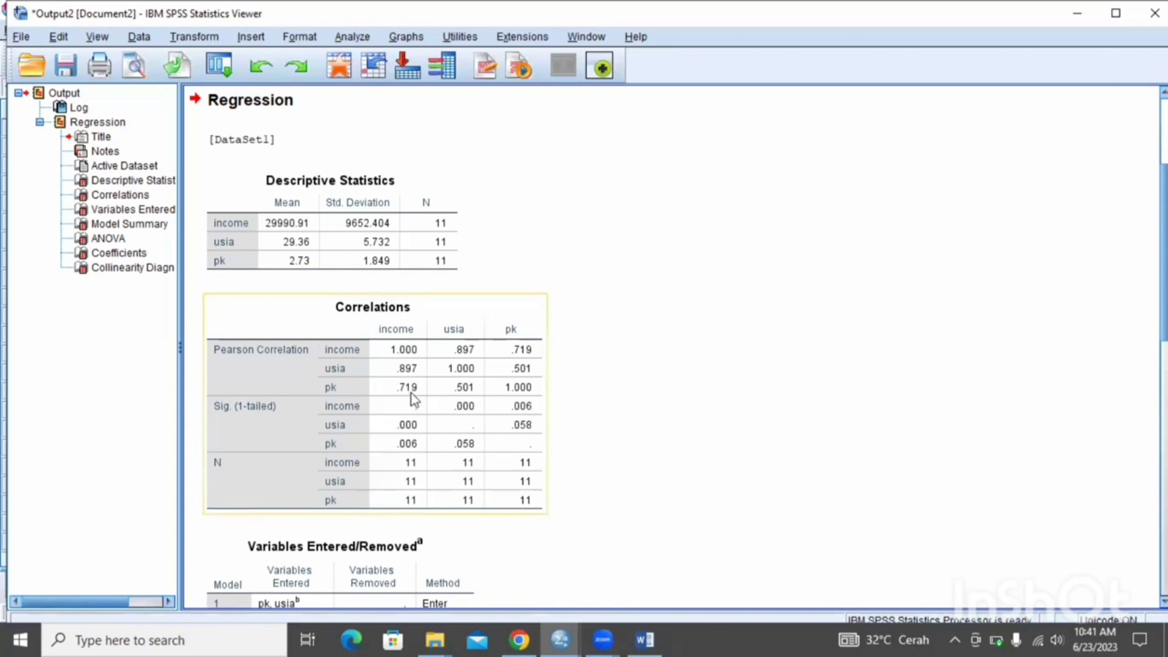
click(613, 399)
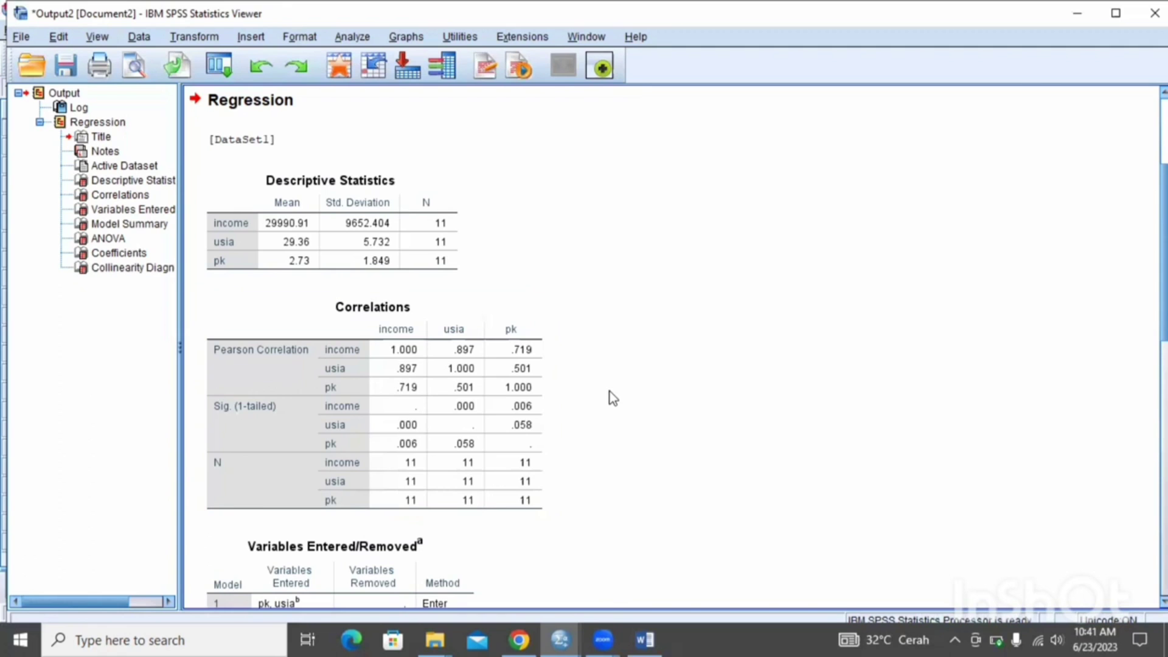
scroll(612, 399, down, 10)
click(294, 202)
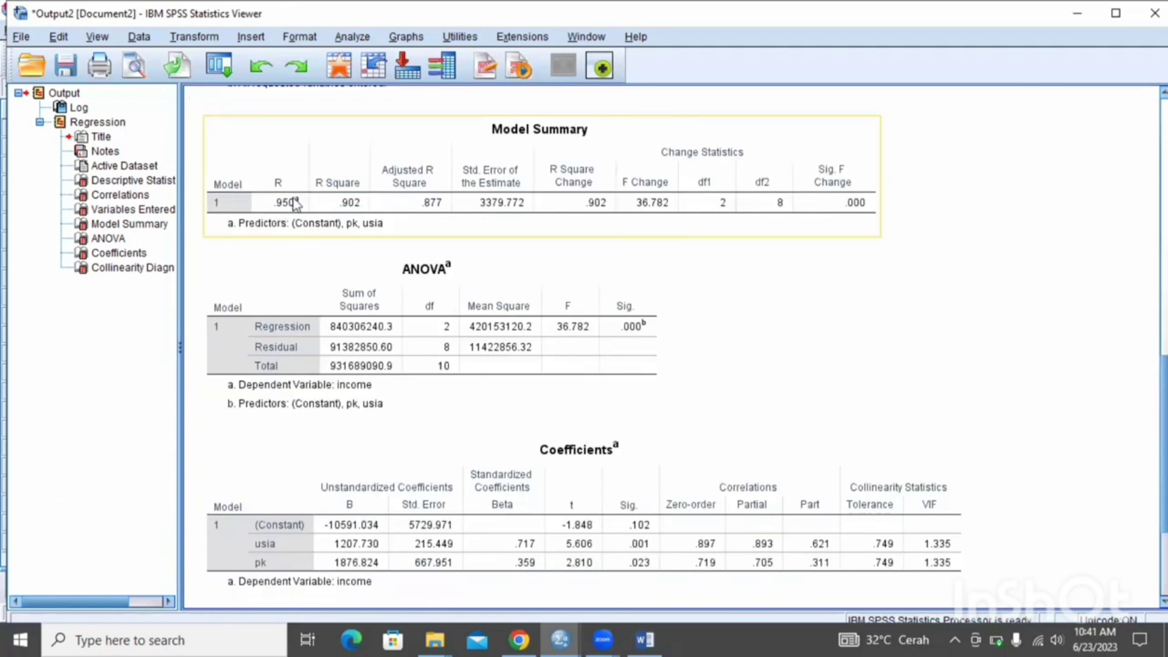
click(422, 263)
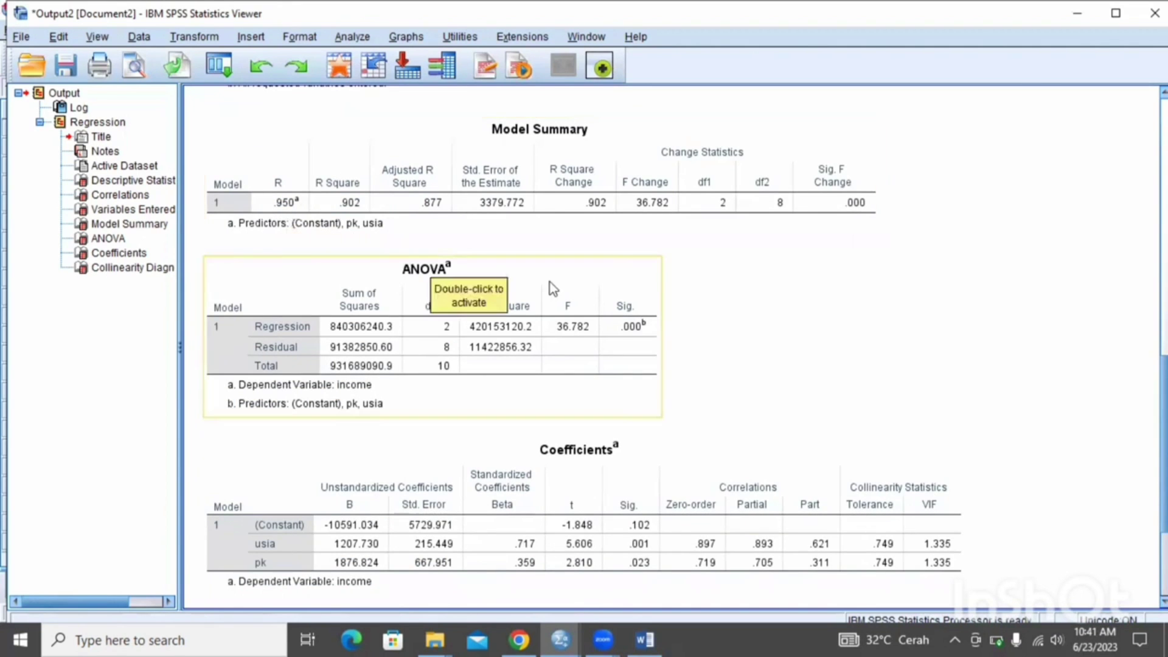
click(860, 331)
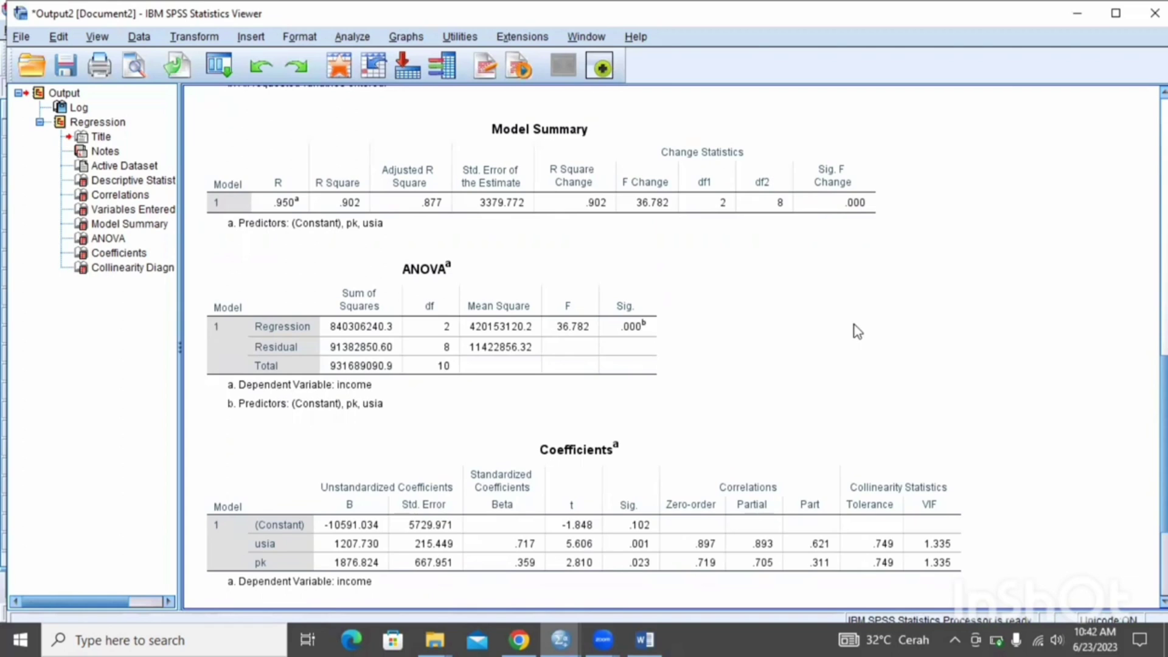
click(360, 206)
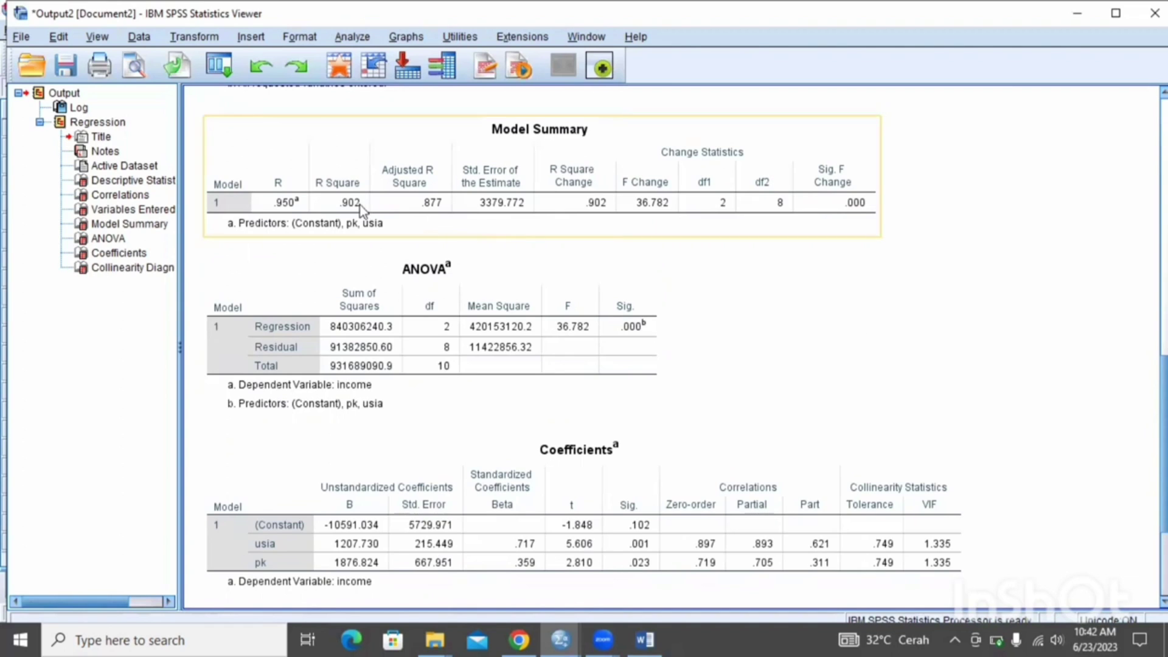
click(722, 305)
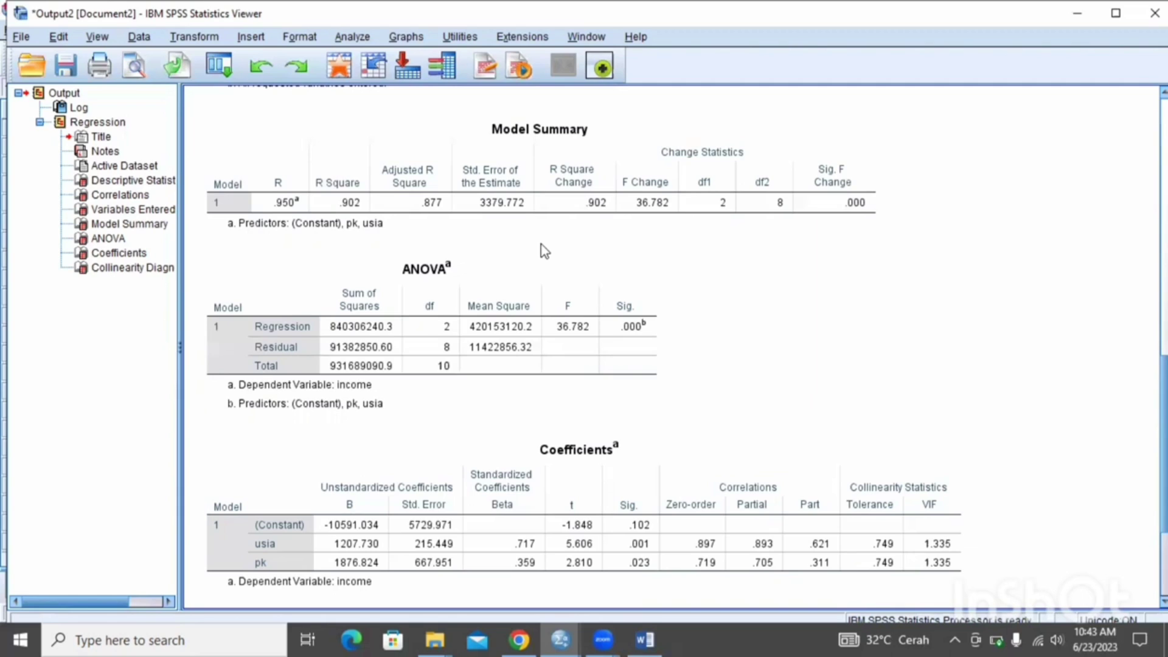
click(496, 227)
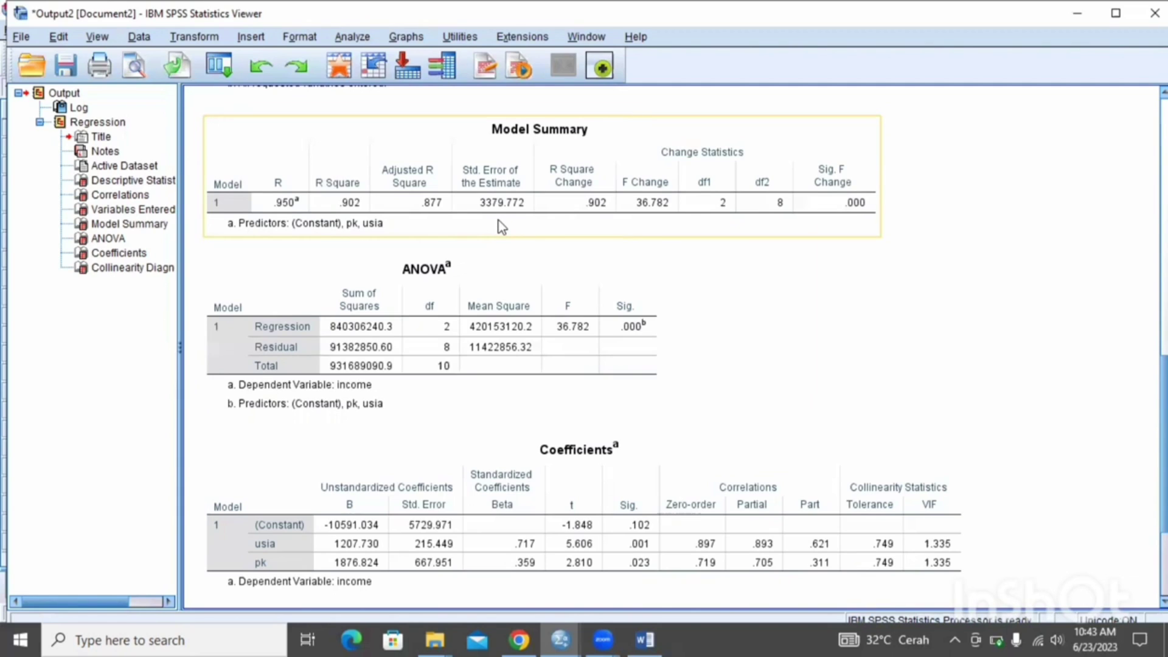
click(579, 250)
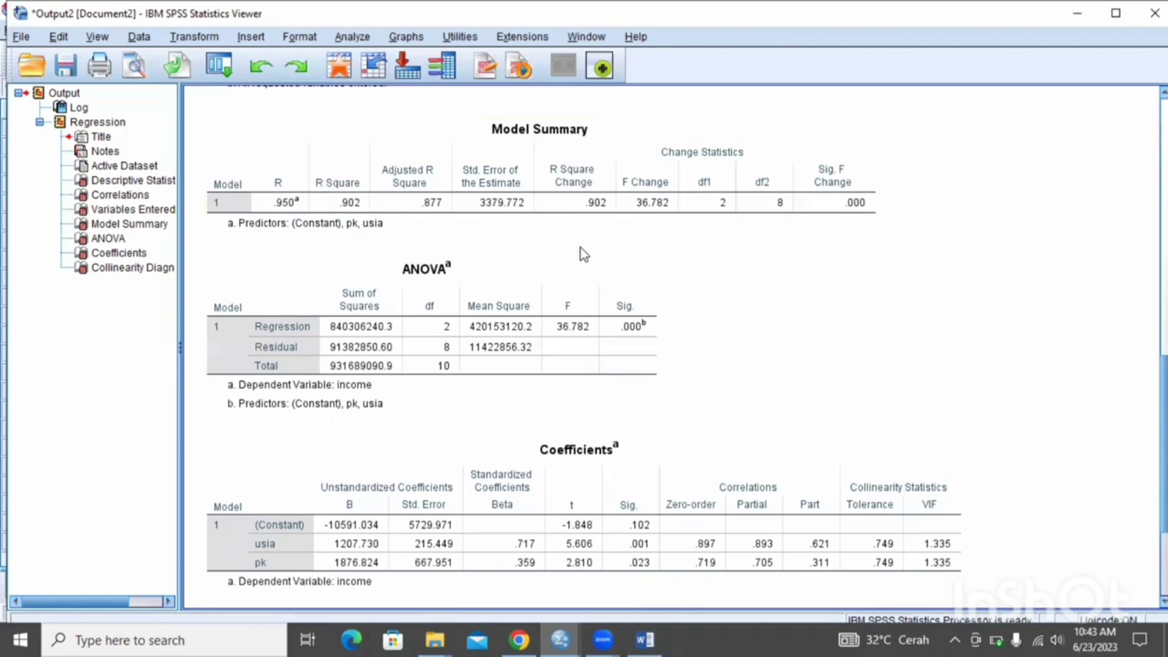
click(631, 279)
scroll(630, 279, down, 3)
click(1114, 356)
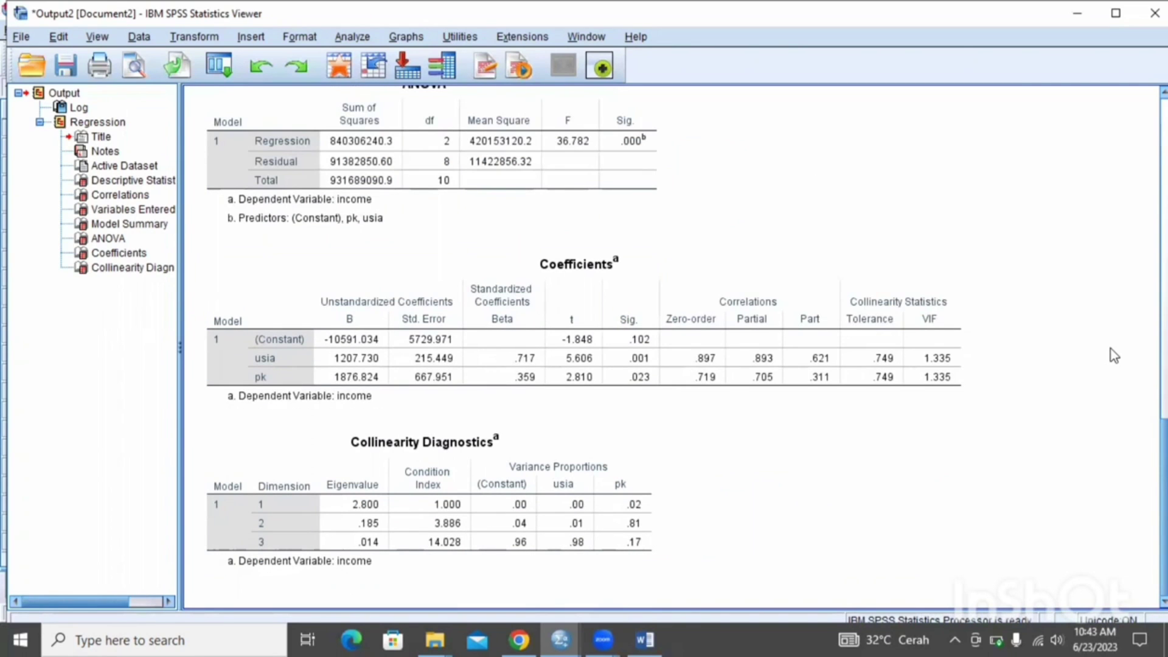